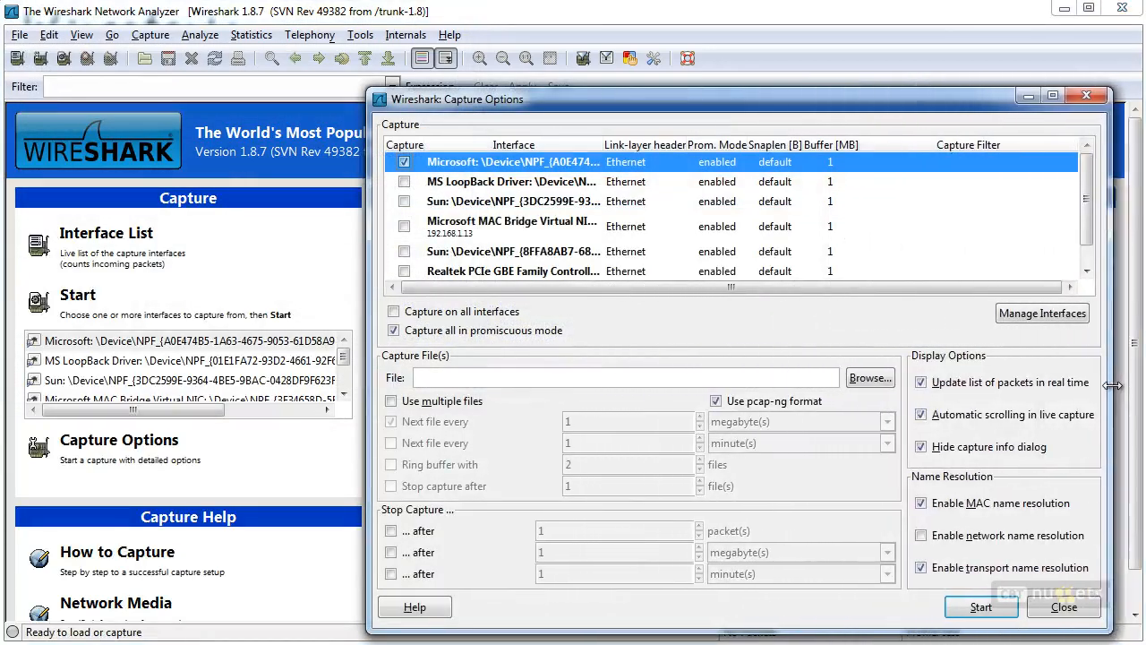
Step: Set the capture filter of the Sun interface NPF_{706C088C-EF...} to "host 8.8.8.8" in its interface settings
drag(1095, 221, 1098, 243)
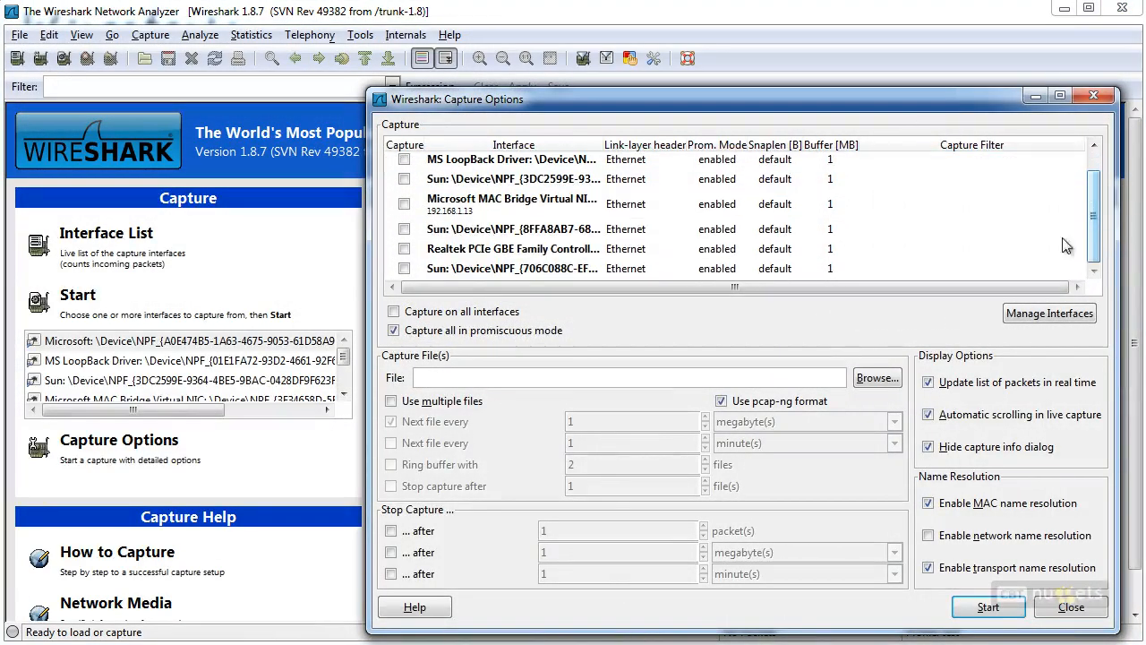
click(465, 269)
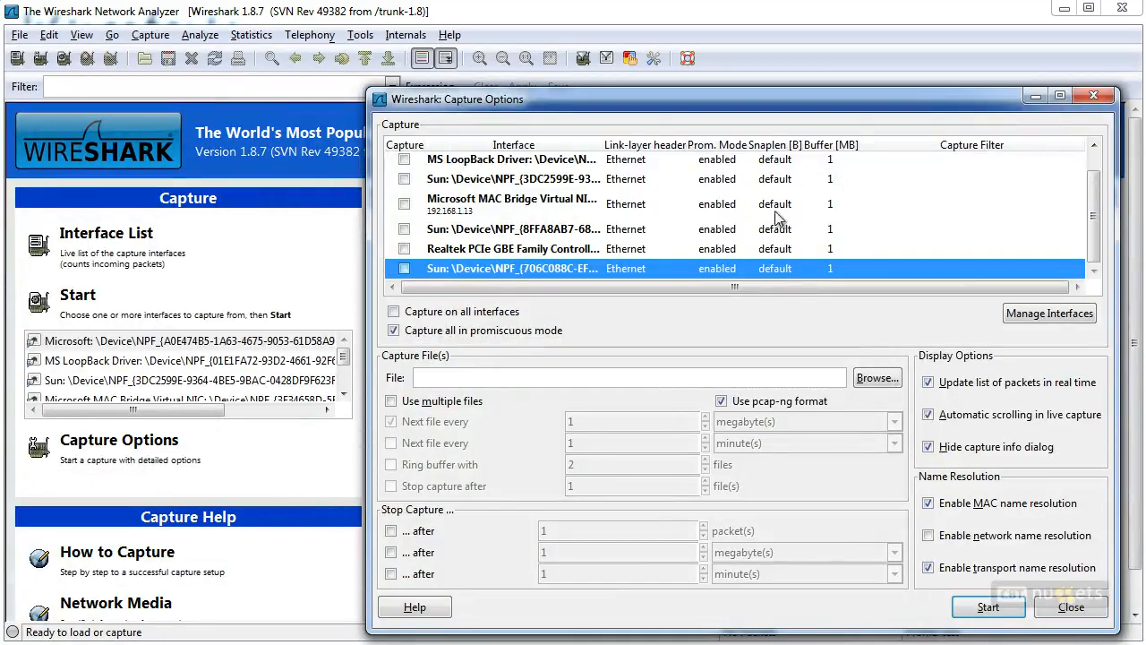
mouse_move(696, 274)
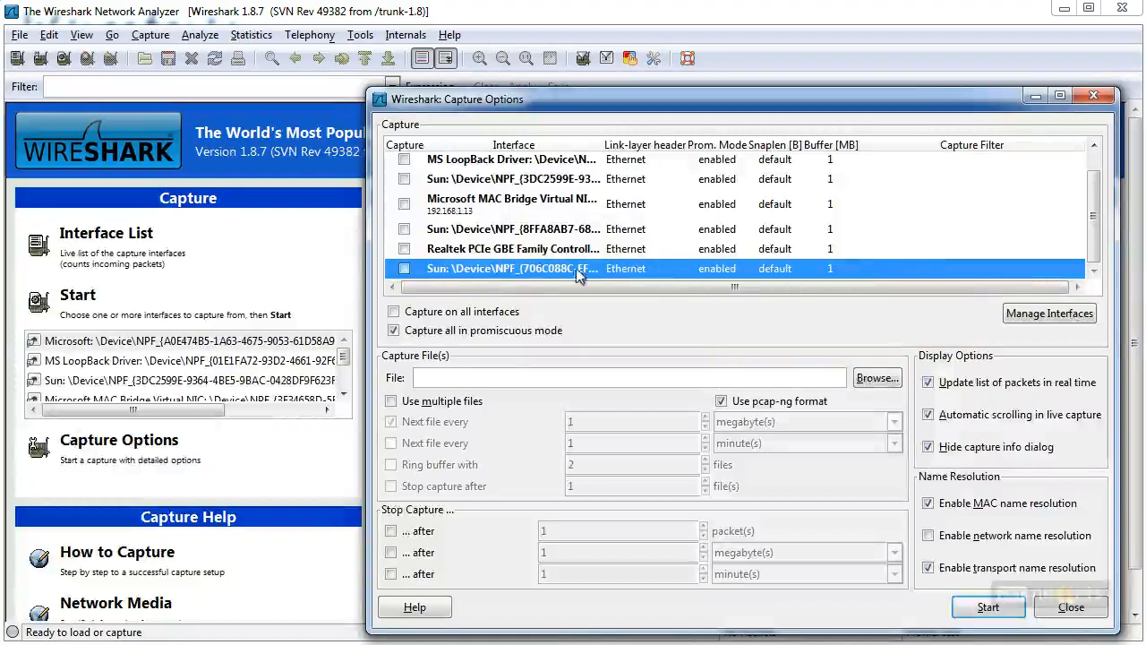
double_click(873, 267)
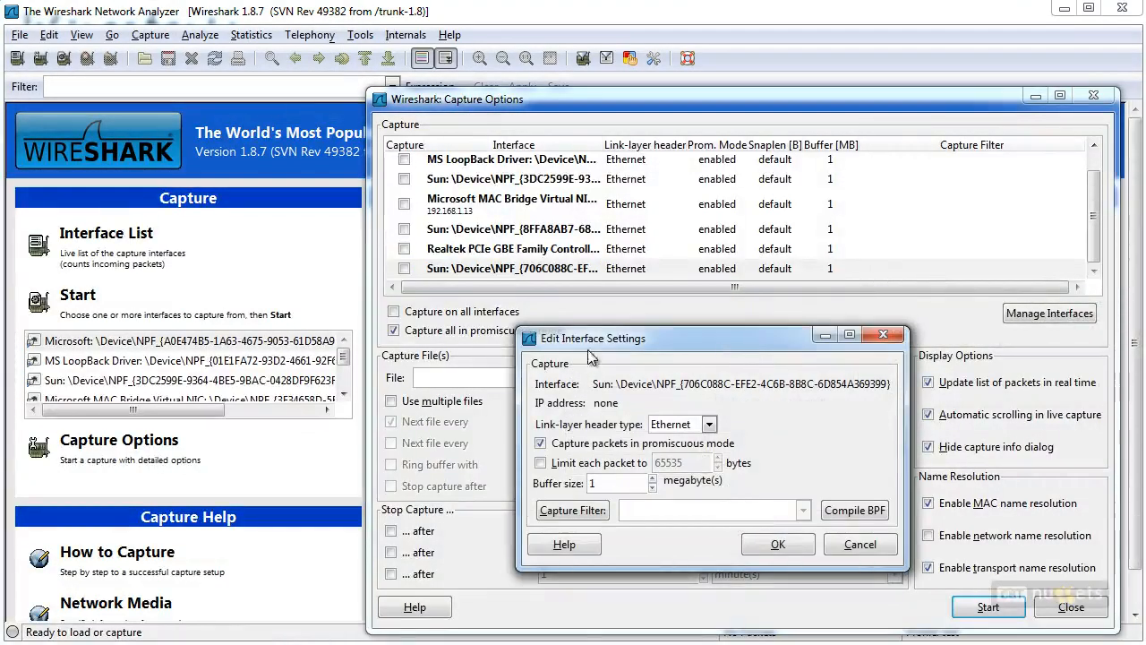
click(654, 510)
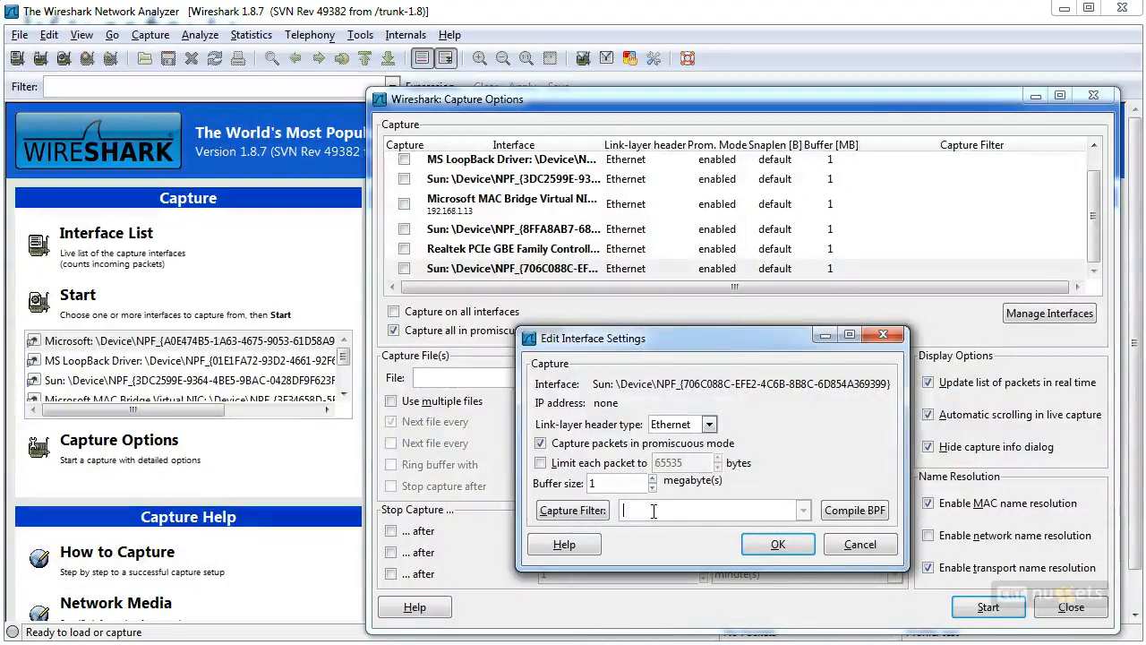
text(host)
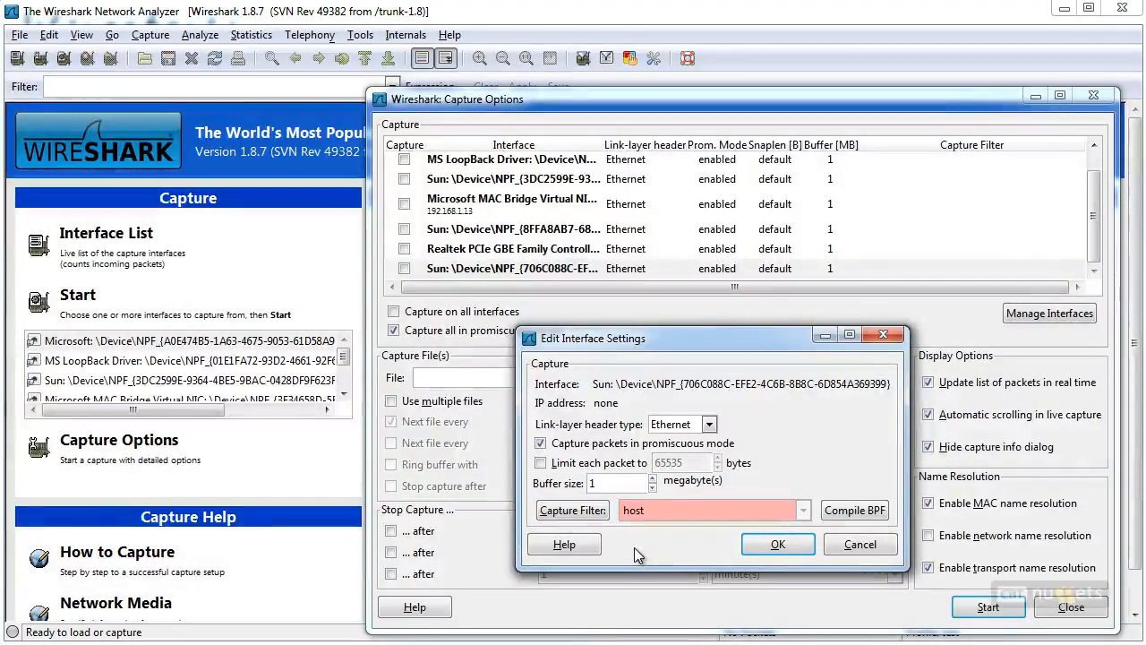
text(8.8.8.8)
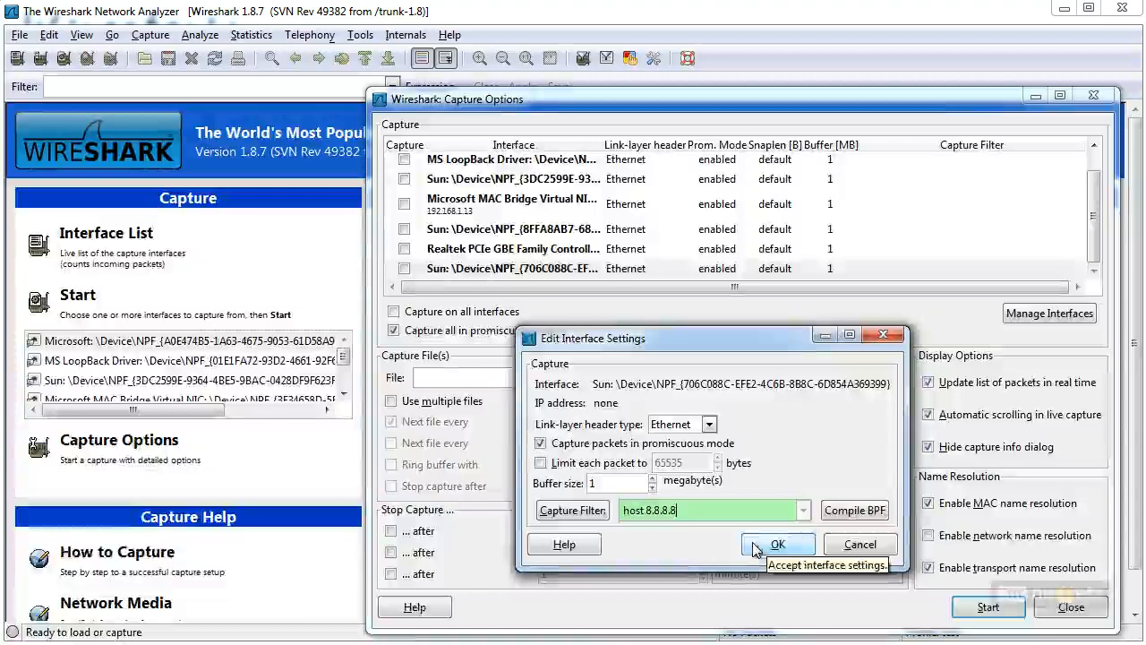
Step: Save a new named capture filter "Involving address 8.8.8.8" with the filter string "host 8.8.8.8"
click(577, 515)
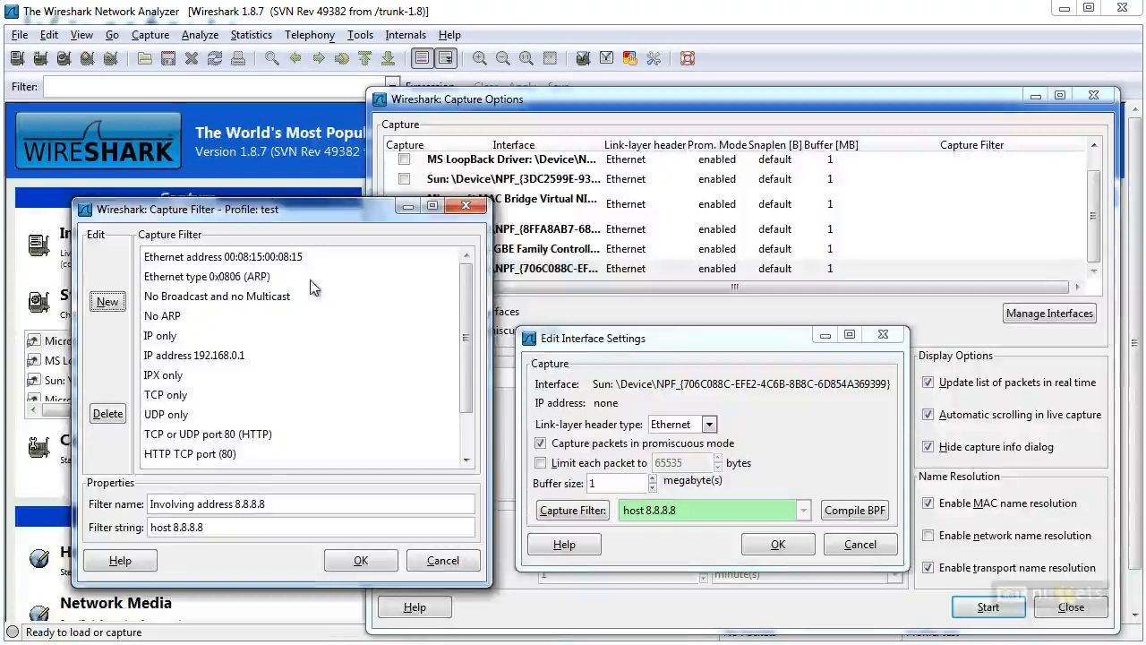
click(360, 560)
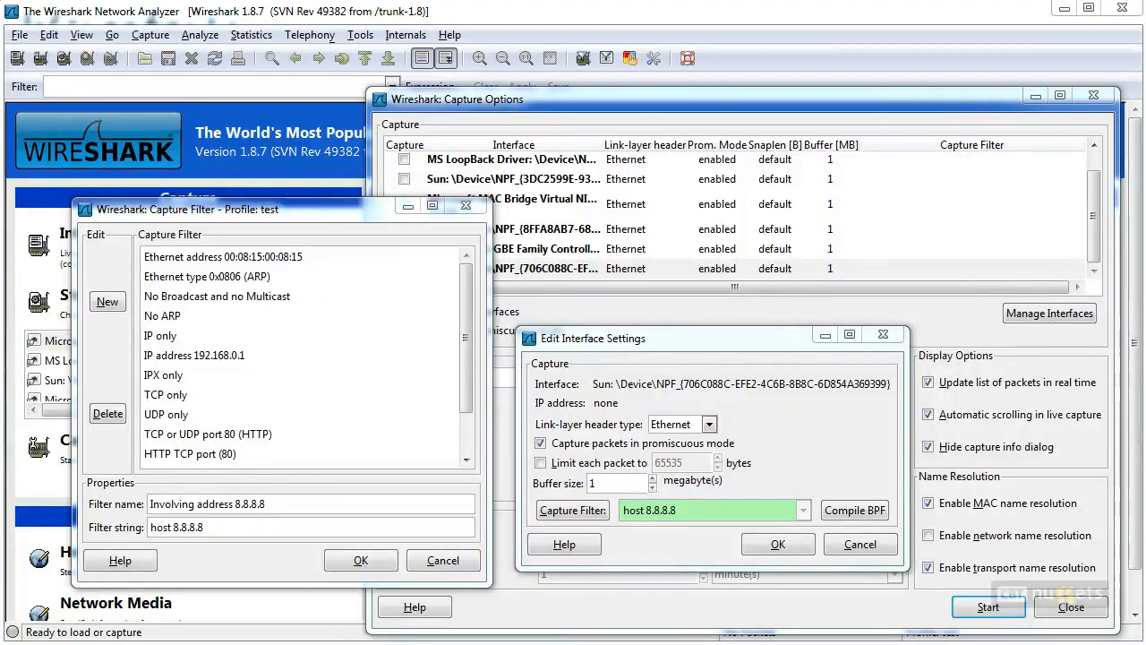
mouse_move(153, 513)
mouse_down()
mouse_move(276, 507)
mouse_move(140, 502)
mouse_move(163, 517)
mouse_up()
drag(623, 525, 676, 528)
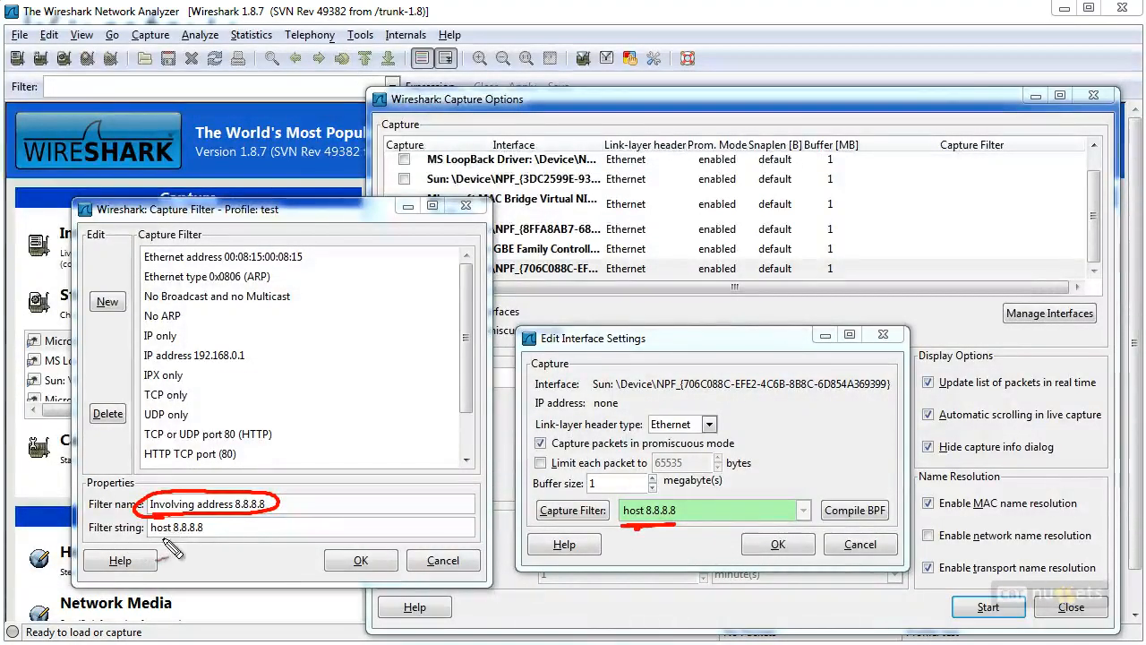
mouse_move(165, 551)
mouse_down()
mouse_move(220, 537)
mouse_move(179, 517)
mouse_move(142, 535)
mouse_move(237, 550)
mouse_move(294, 532)
mouse_move(626, 512)
mouse_move(591, 546)
mouse_up()
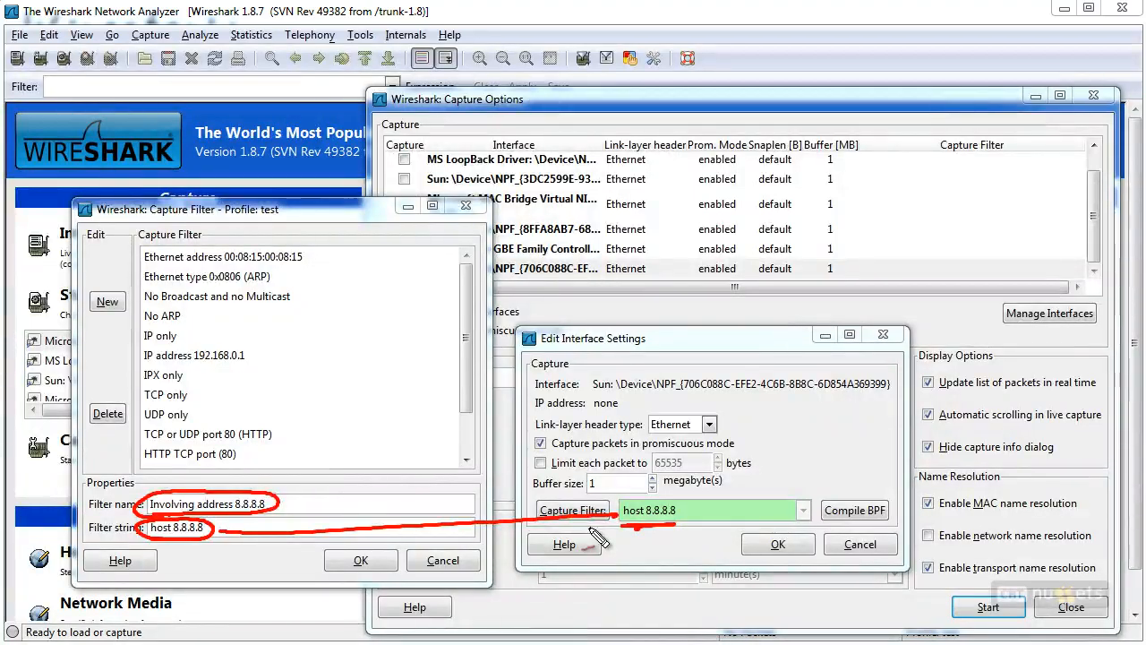
key(Escape)
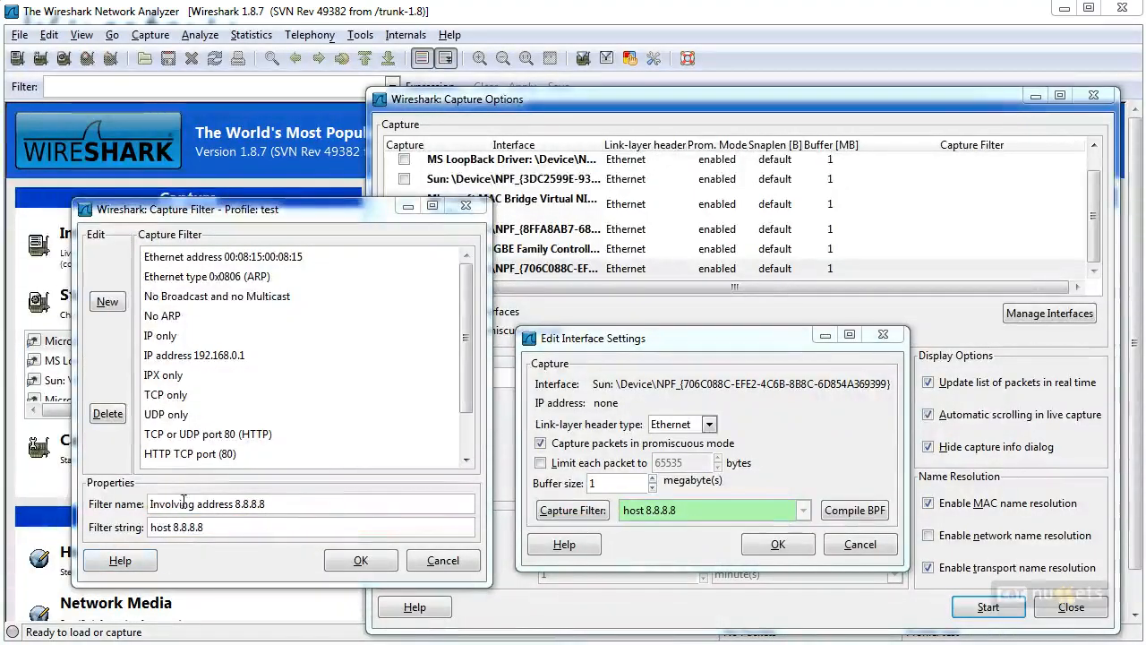
click(109, 302)
drag(464, 318, 465, 364)
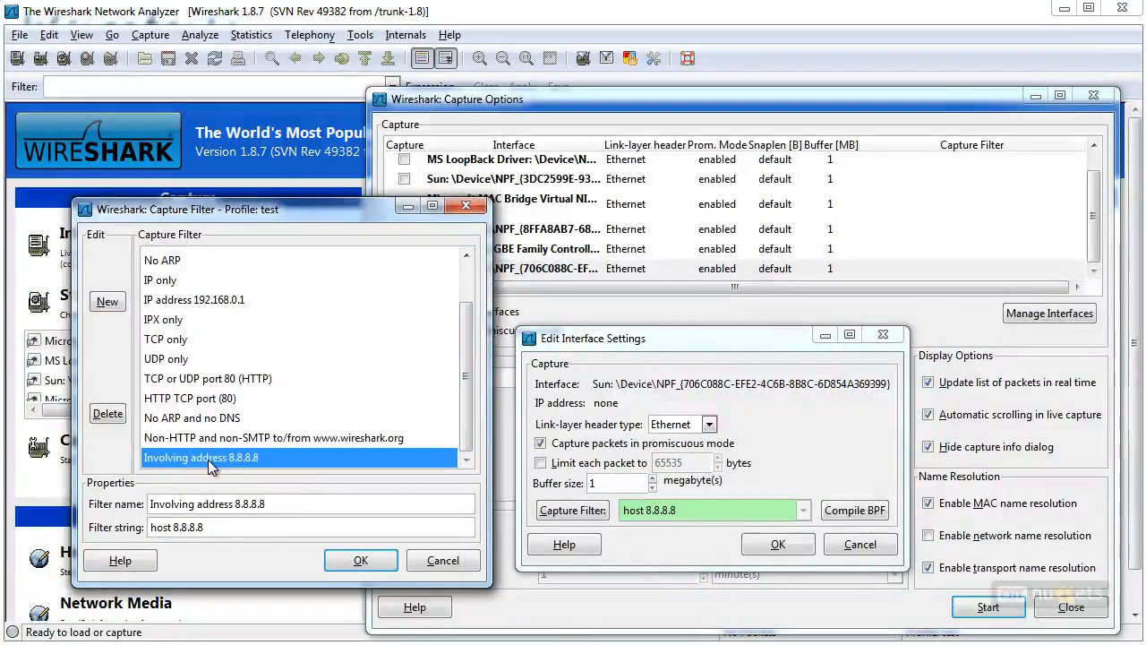
click(346, 560)
Step: Accept the Sun interface's settings and start capturing on it with the host 8.8.8.8 filter
click(781, 543)
key(ctrl+shift+d)
mouse_move(865, 283)
mouse_down()
mouse_move(902, 252)
mouse_move(882, 284)
mouse_up()
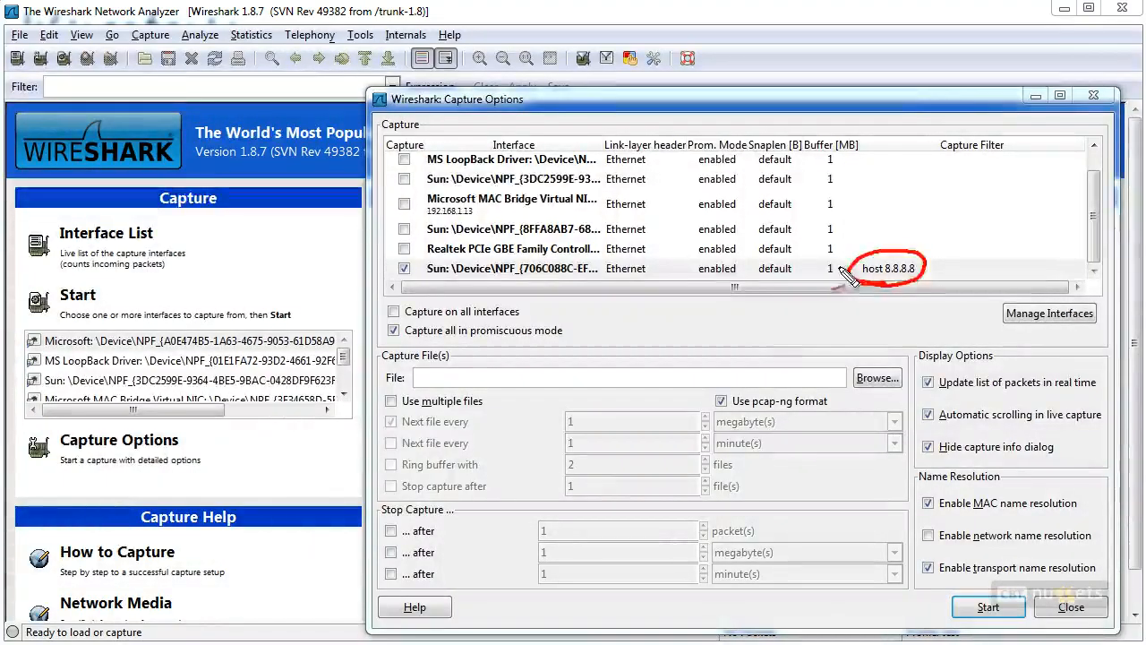
key(Escape)
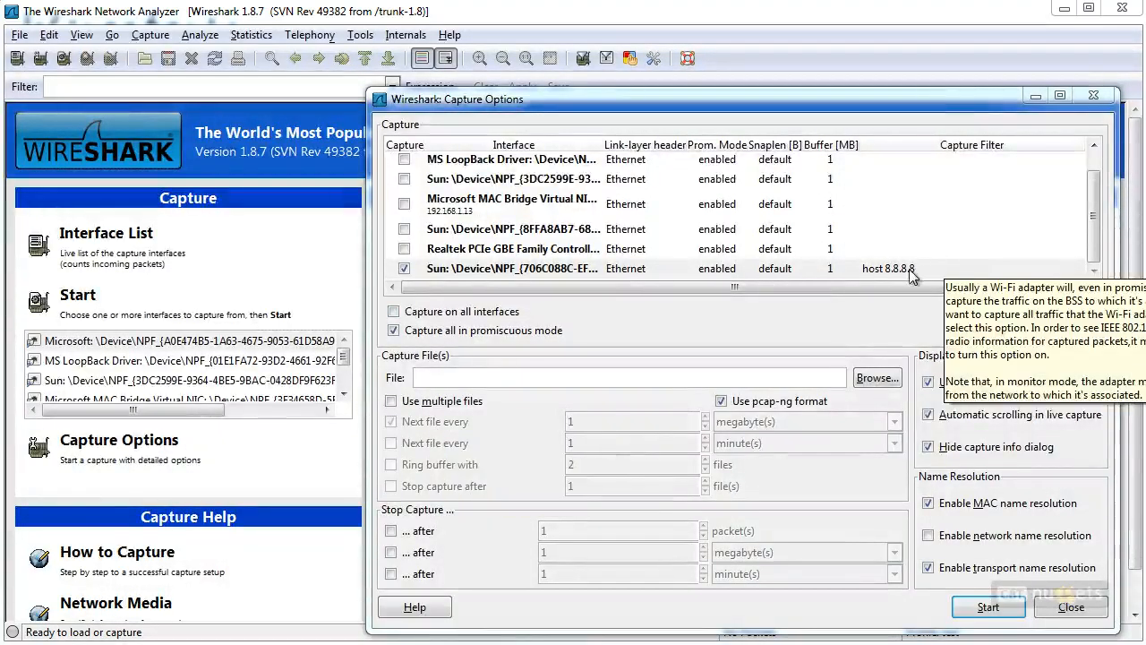
click(985, 609)
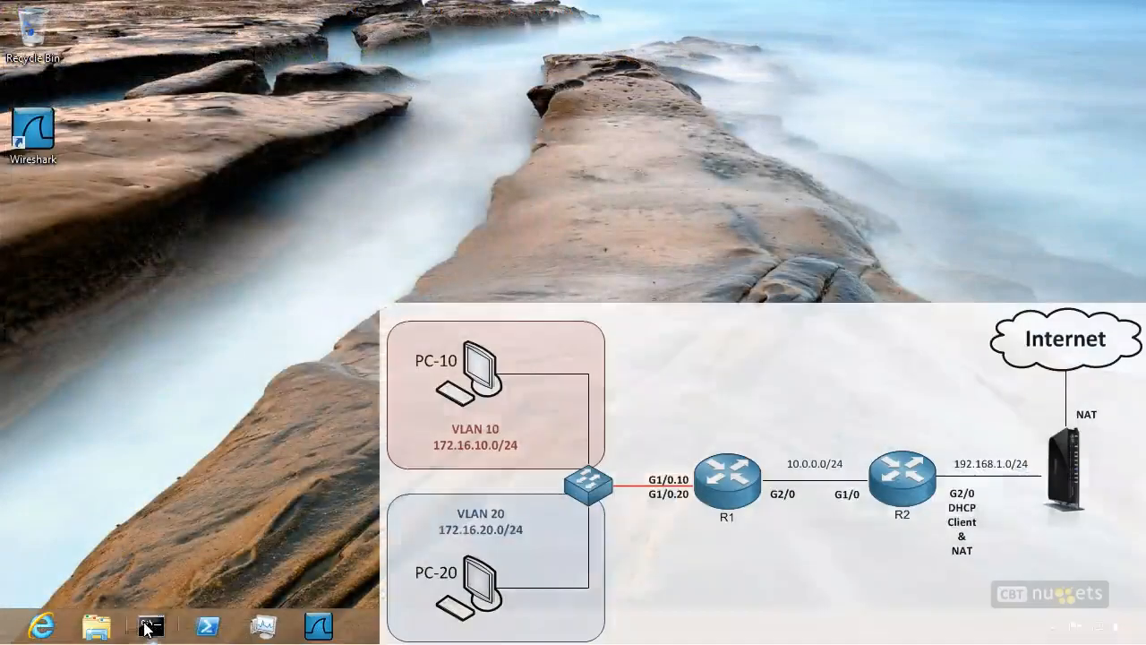
Step: Run "ipconfig /all" in Command Prompt on PC-10, examine its DNS server setting, and close the window
click(146, 627)
text(ipconfig /all)
key(Return)
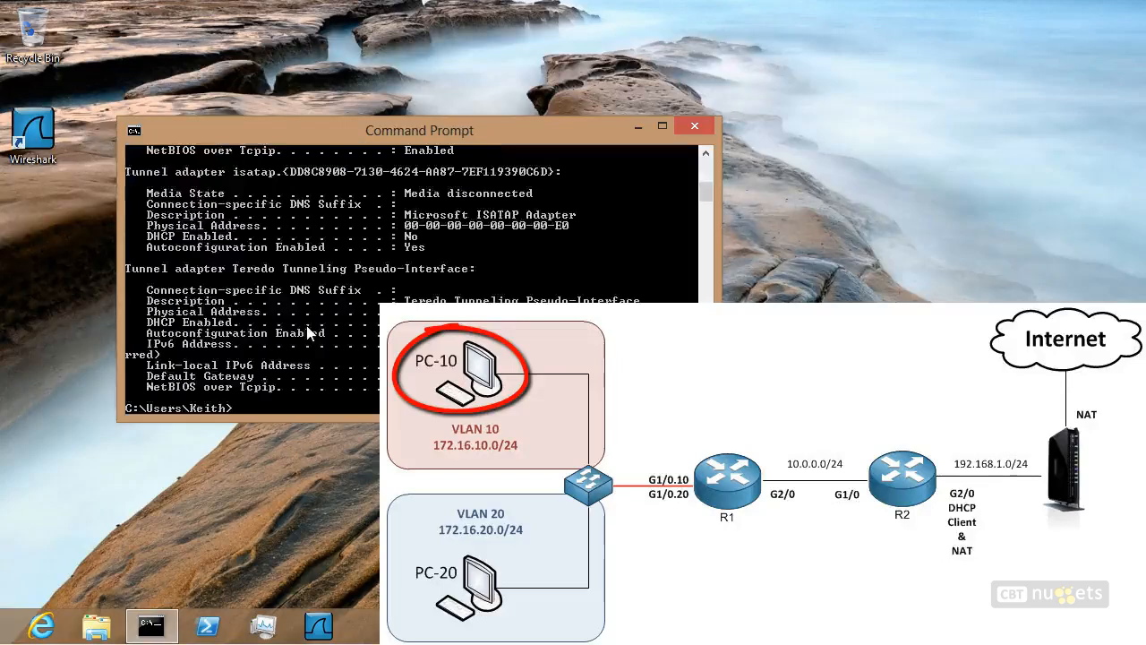
scroll(546, 264, up, 3)
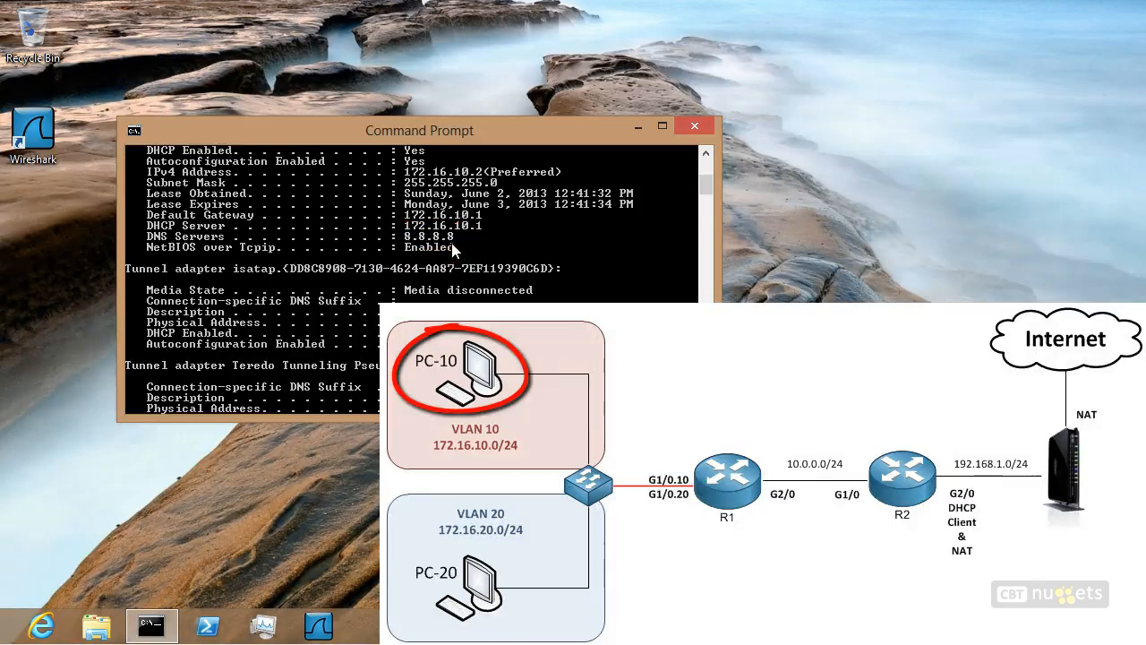
click(696, 125)
Step: Visit Google and Google Maps in Internet Explorer to generate DNS traffic, and close the browser
click(44, 627)
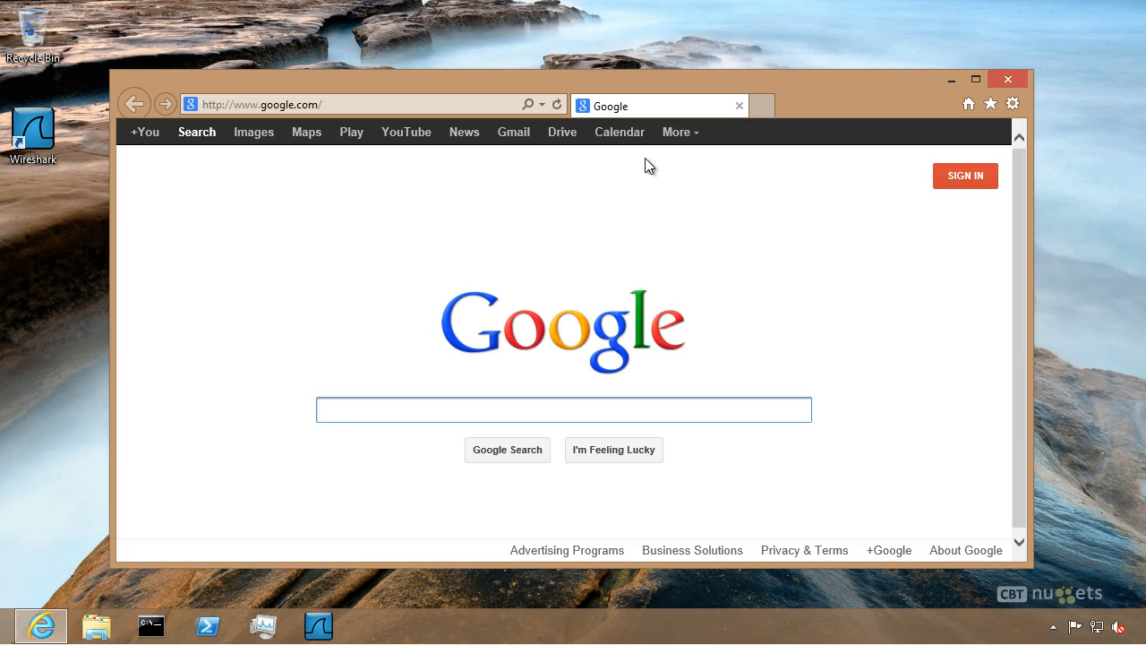
click(308, 133)
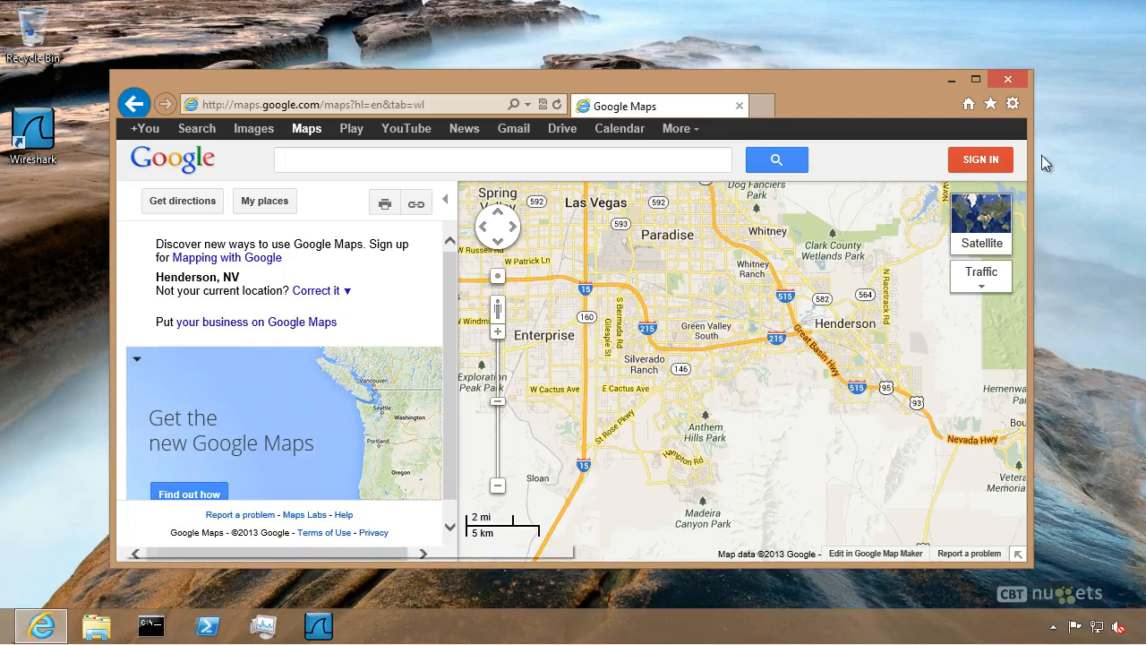
click(1007, 80)
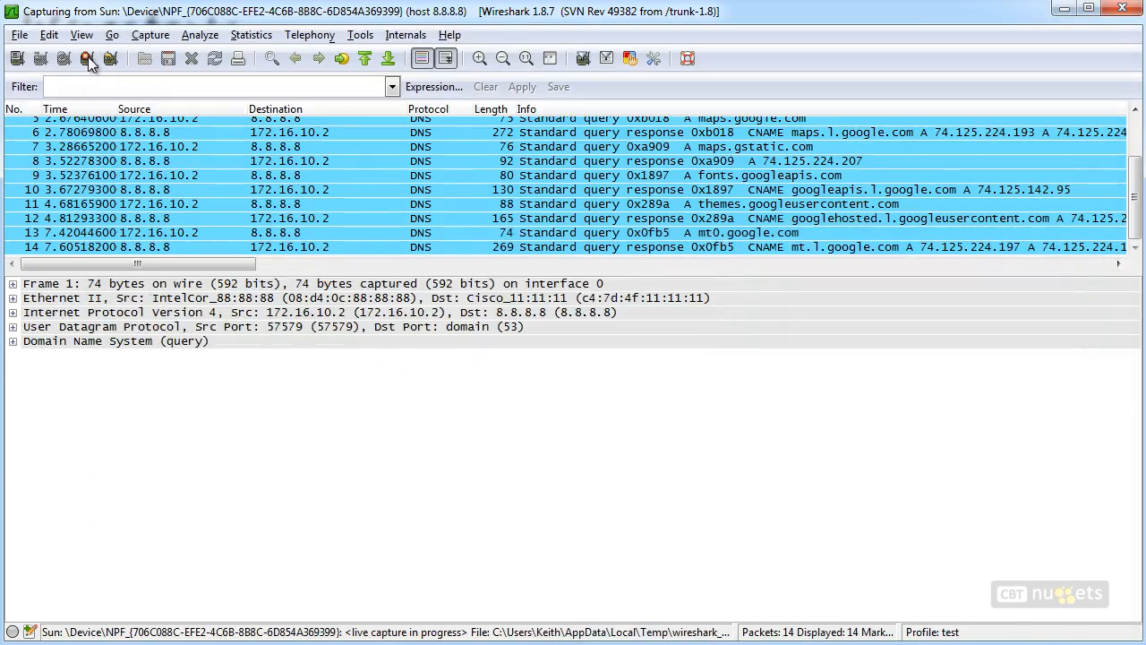
Step: Stop the running capture in Wireshark and check the source and destination addresses of the captured DNS packets
click(87, 58)
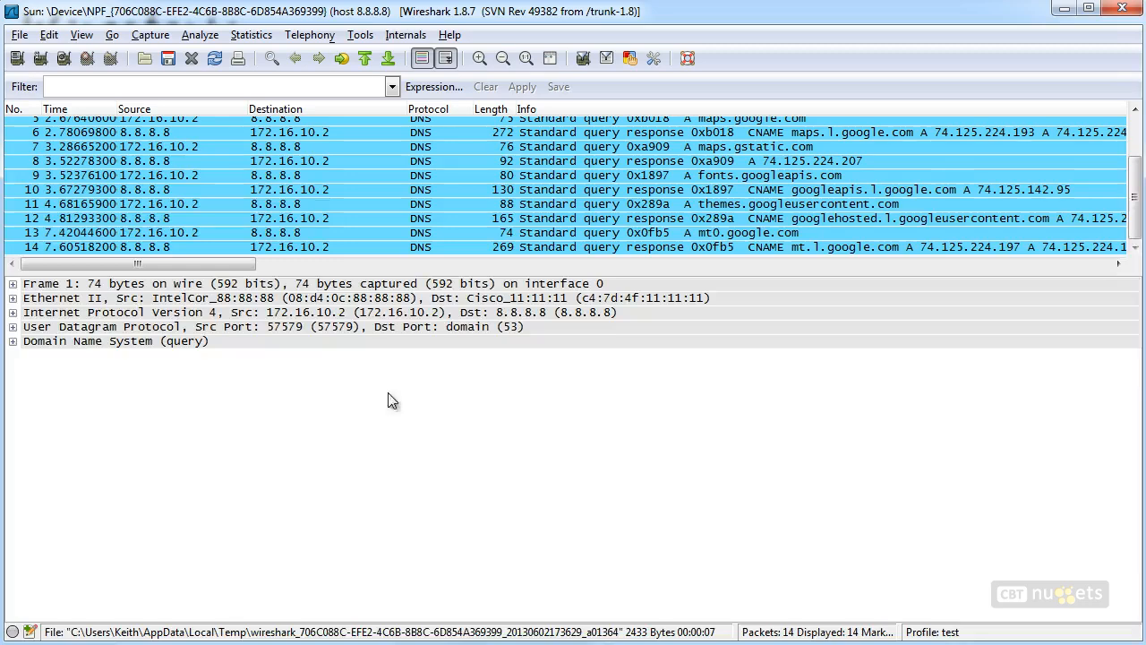
mouse_move(255, 184)
mouse_down()
mouse_move(302, 168)
mouse_move(275, 185)
mouse_up()
mouse_move(124, 198)
mouse_down()
mouse_move(138, 185)
mouse_move(130, 201)
mouse_up()
drag(272, 156, 278, 154)
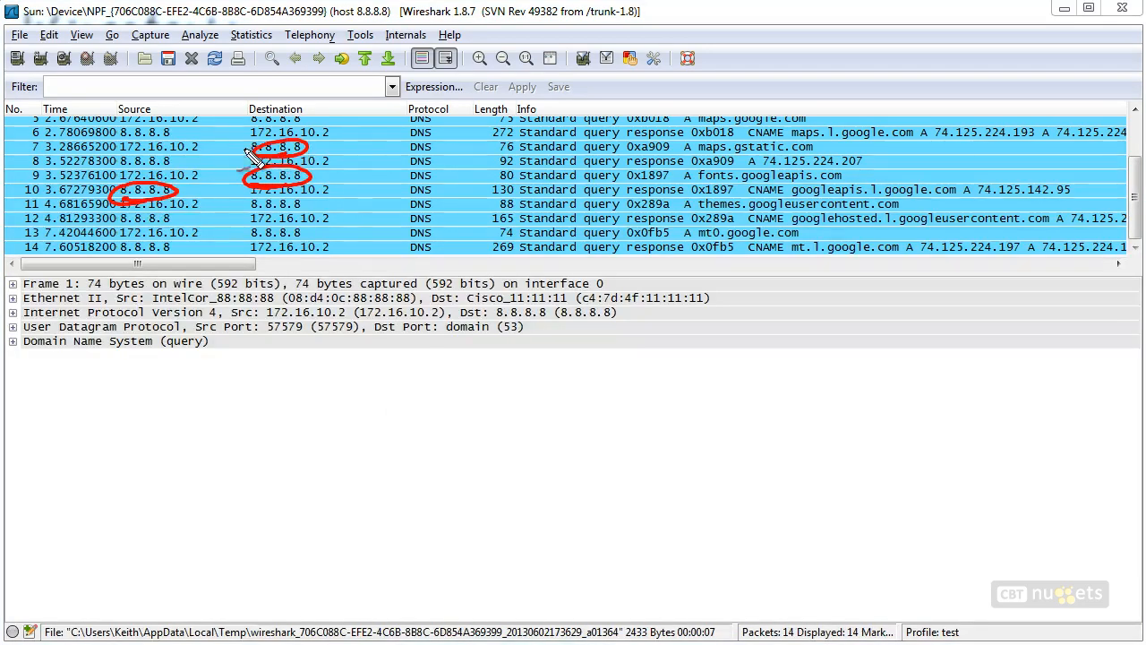
drag(117, 145, 125, 141)
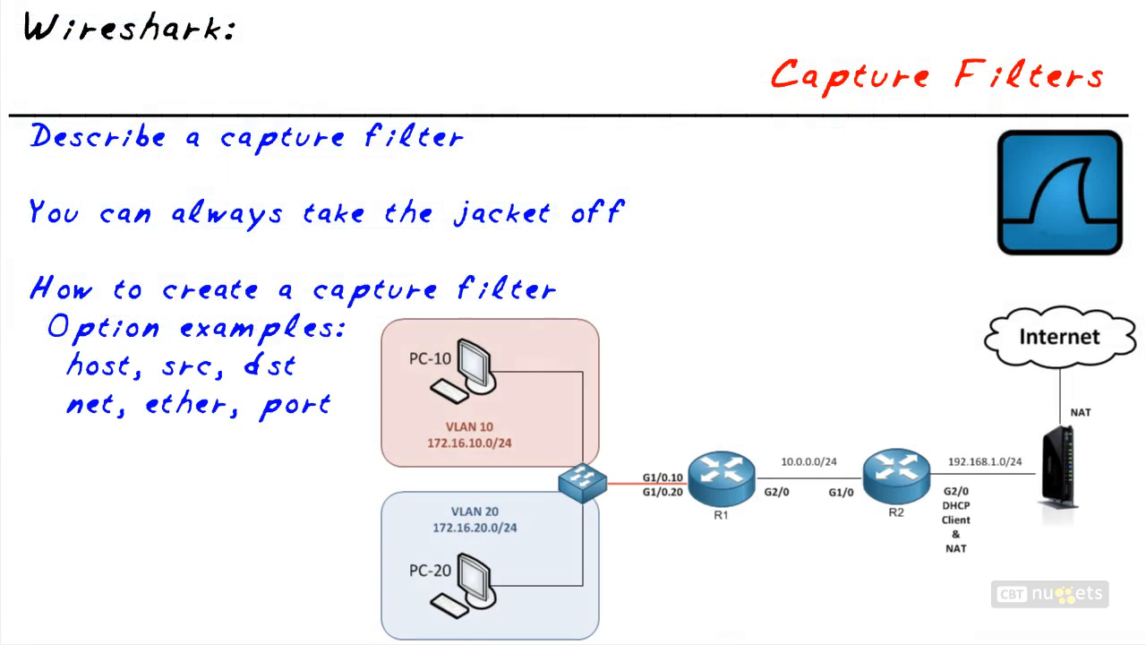
drag(70, 383, 105, 387)
mouse_move(72, 509)
mouse_down()
mouse_move(177, 506)
mouse_move(259, 468)
mouse_move(318, 483)
mouse_move(339, 468)
mouse_up()
drag(87, 534, 385, 492)
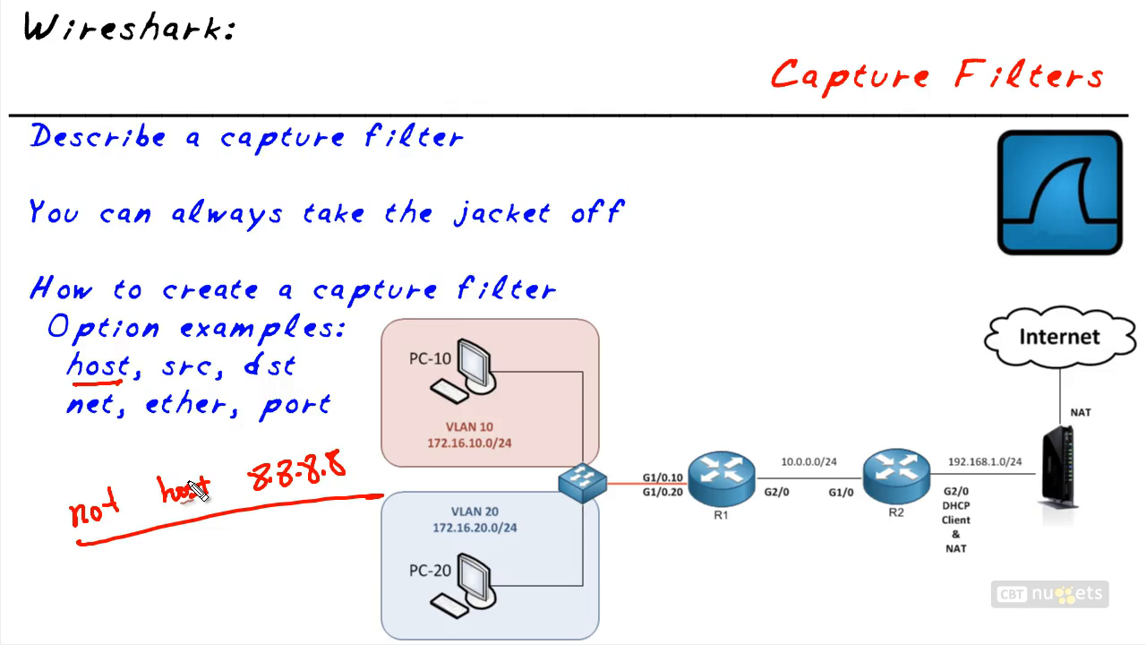
drag(258, 493, 347, 485)
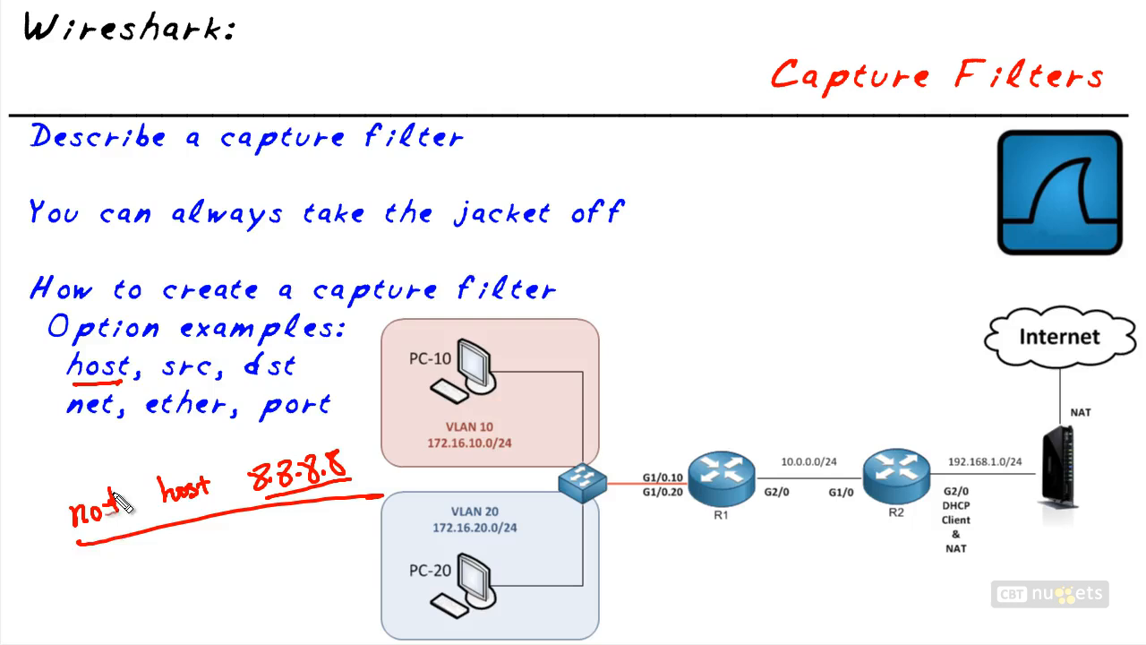
drag(77, 541, 118, 535)
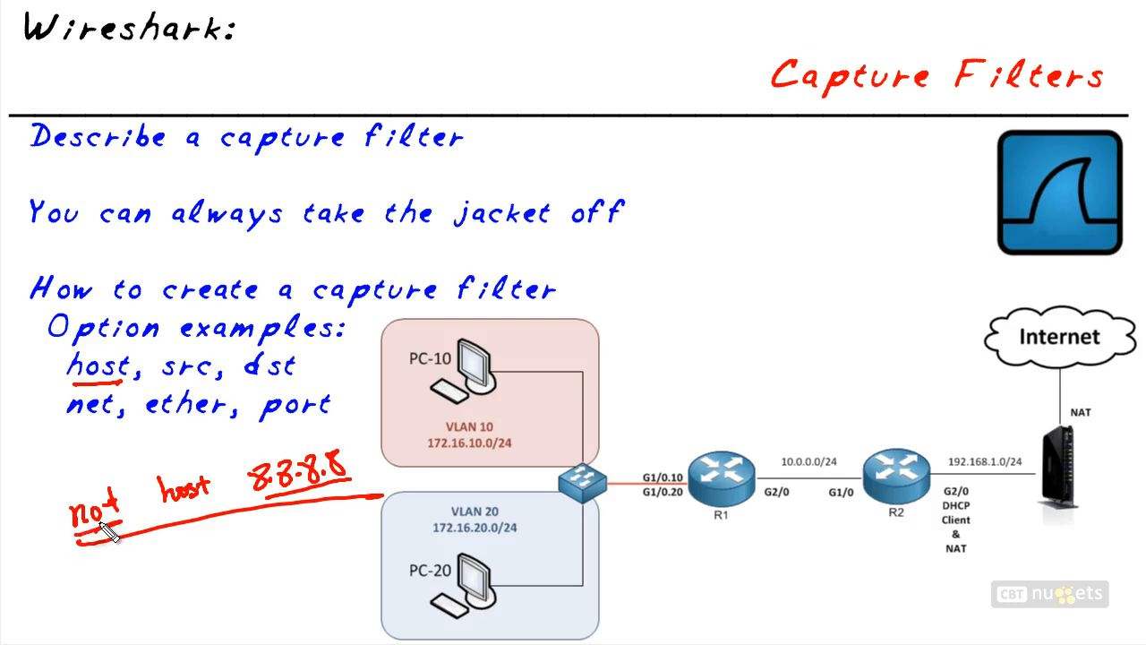
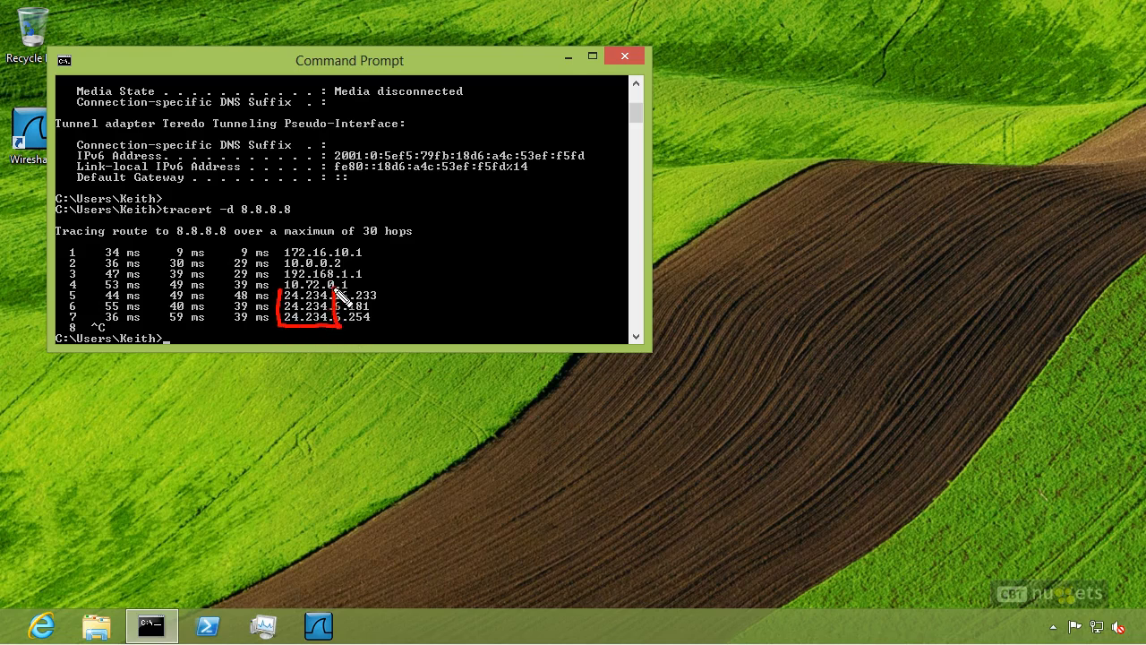
mouse_move(424, 262)
mouse_down()
mouse_move(453, 262)
mouse_move(466, 280)
mouse_move(491, 251)
mouse_move(550, 248)
mouse_move(579, 224)
mouse_move(599, 239)
mouse_move(545, 281)
mouse_up()
drag(439, 301, 617, 254)
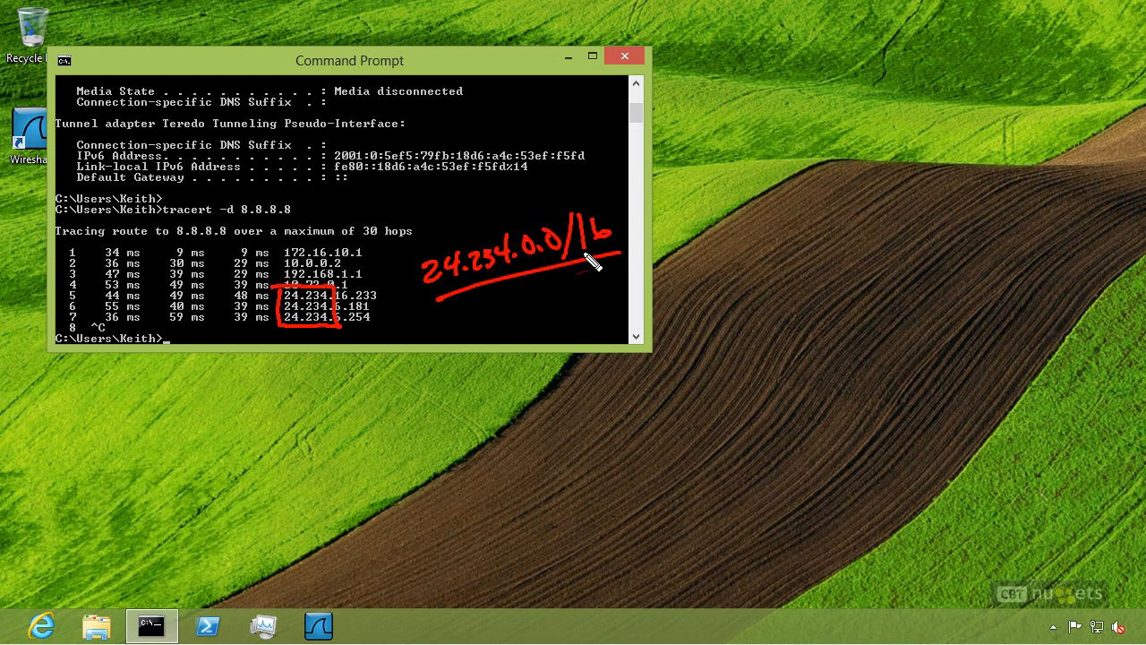
mouse_move(427, 299)
mouse_down()
mouse_move(481, 231)
mouse_move(525, 248)
mouse_move(429, 302)
mouse_up()
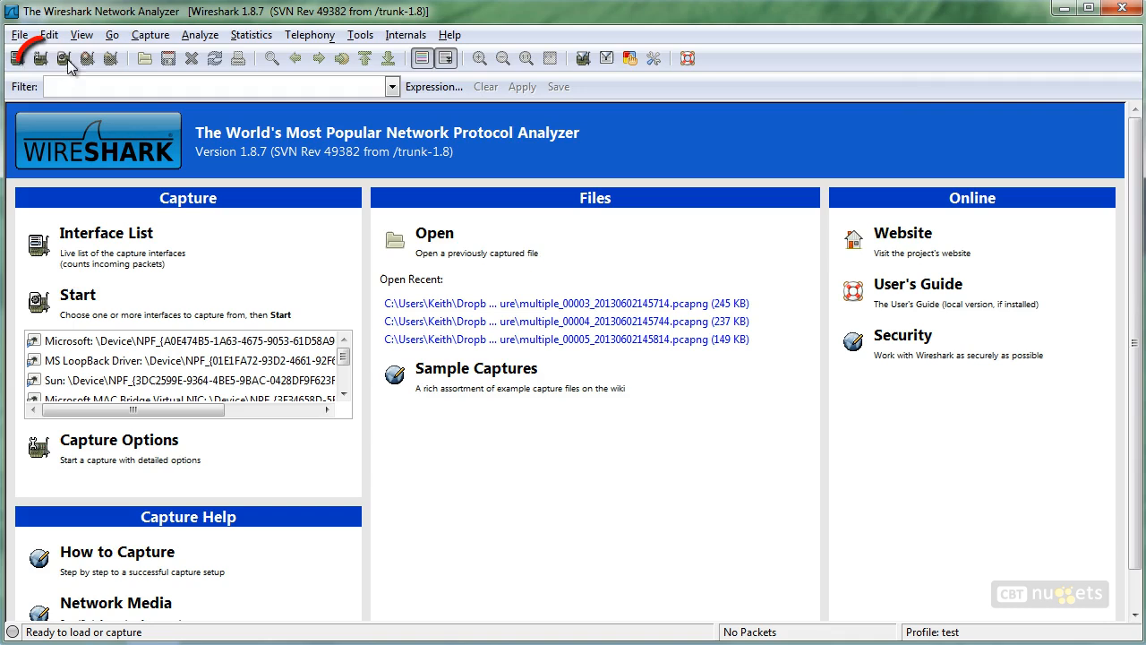
Step: Open the capture options and change the checked Sun interface's capture filter to "net 24.234.0.0/16"
drag(54, 40, 42, 61)
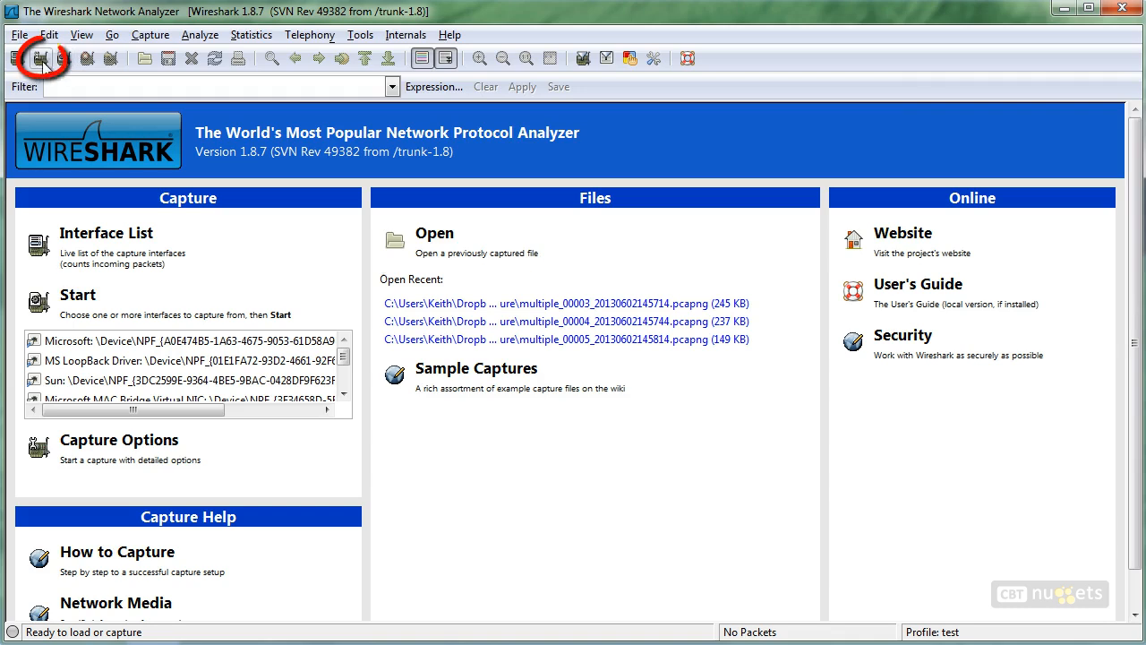
click(40, 59)
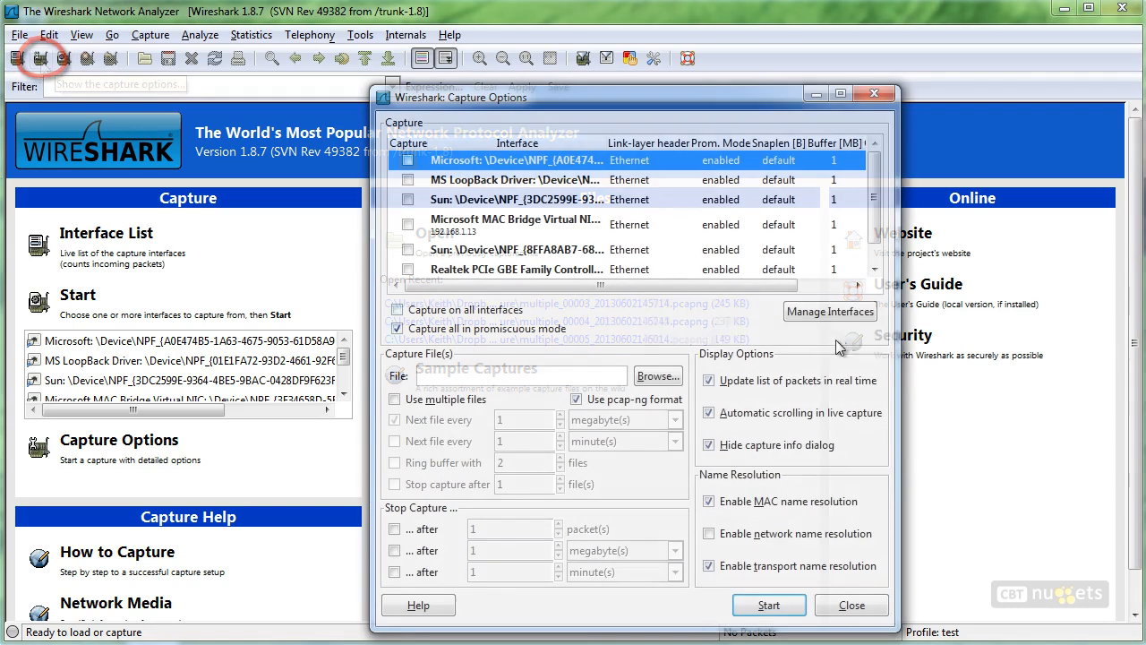
drag(900, 346, 1110, 334)
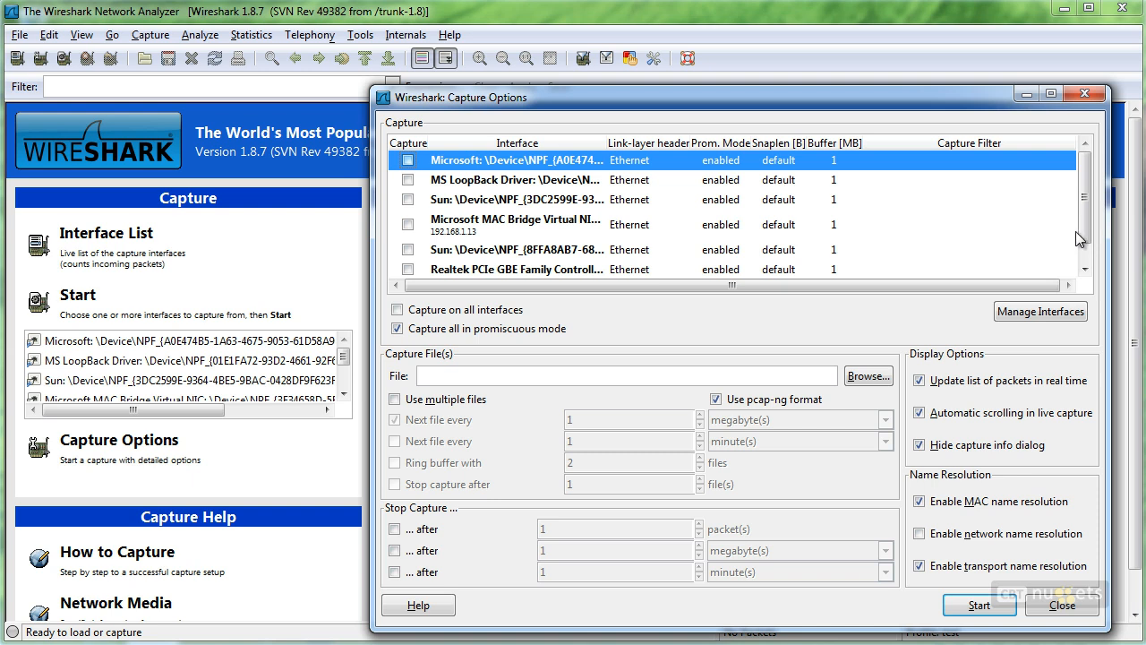
drag(1087, 221, 1087, 242)
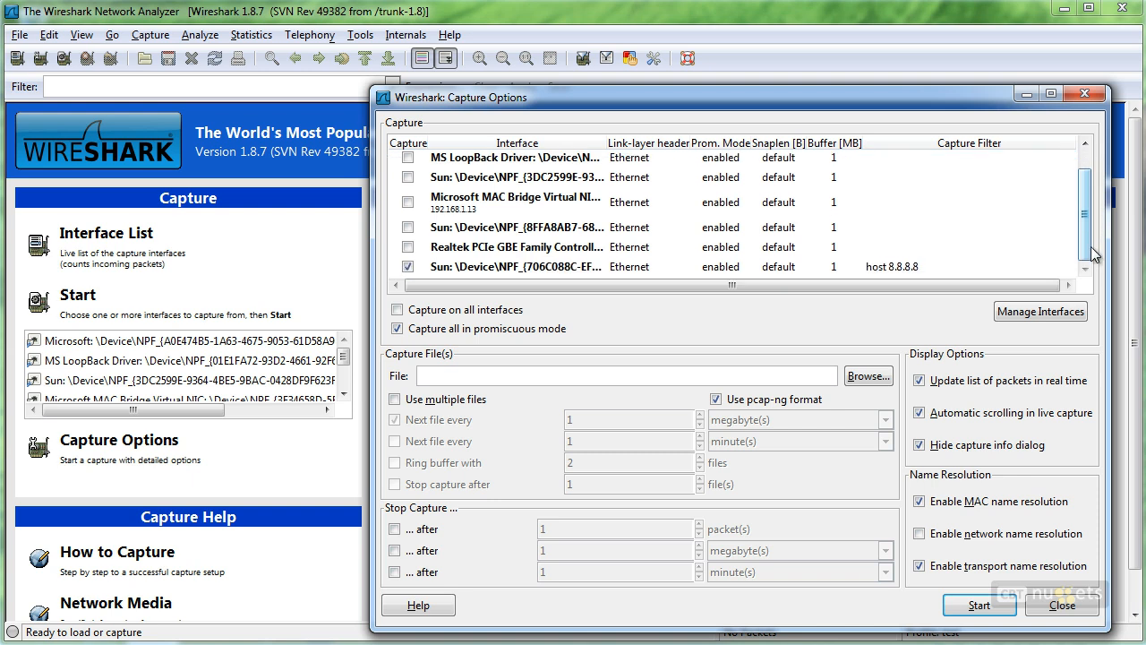
double_click(893, 268)
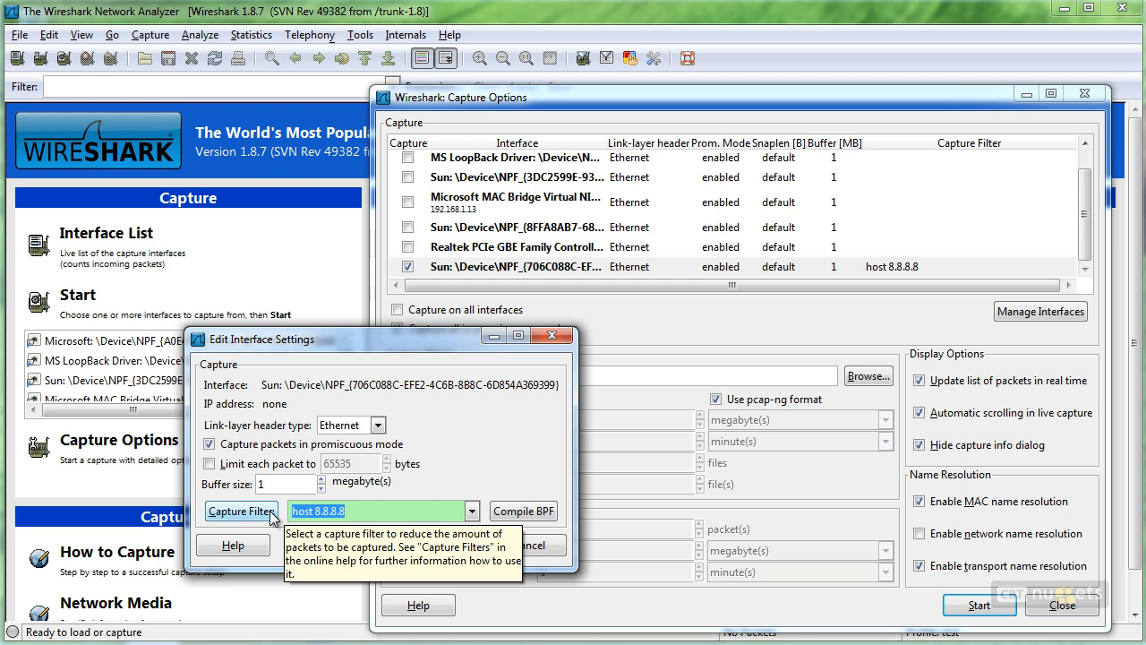
text(net )
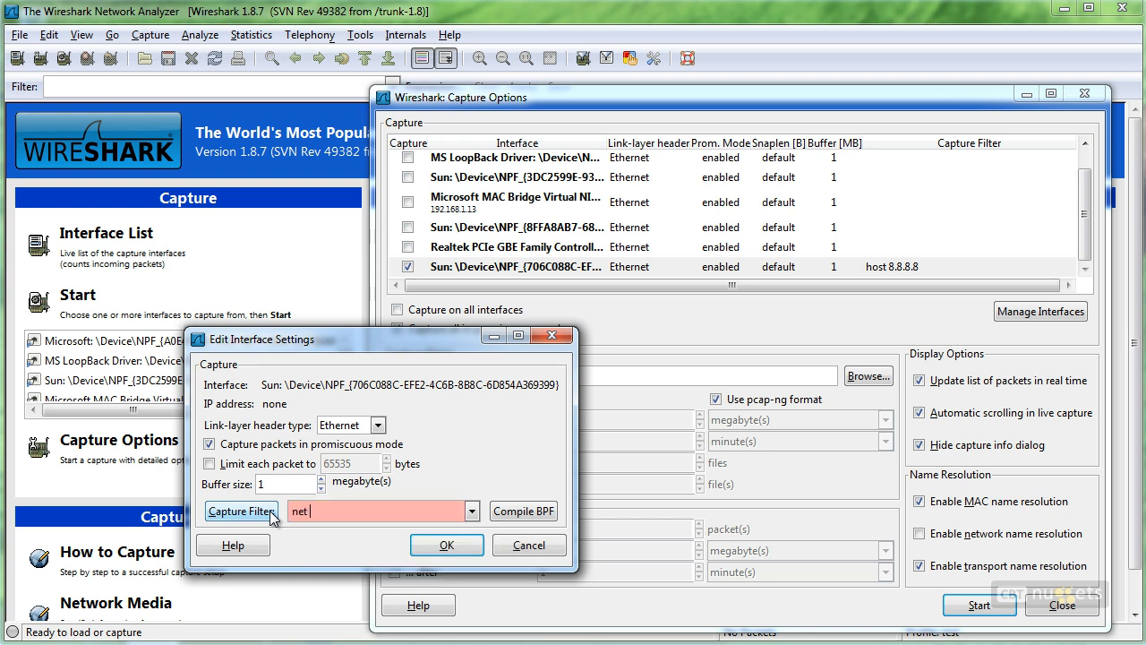
text(24.23)
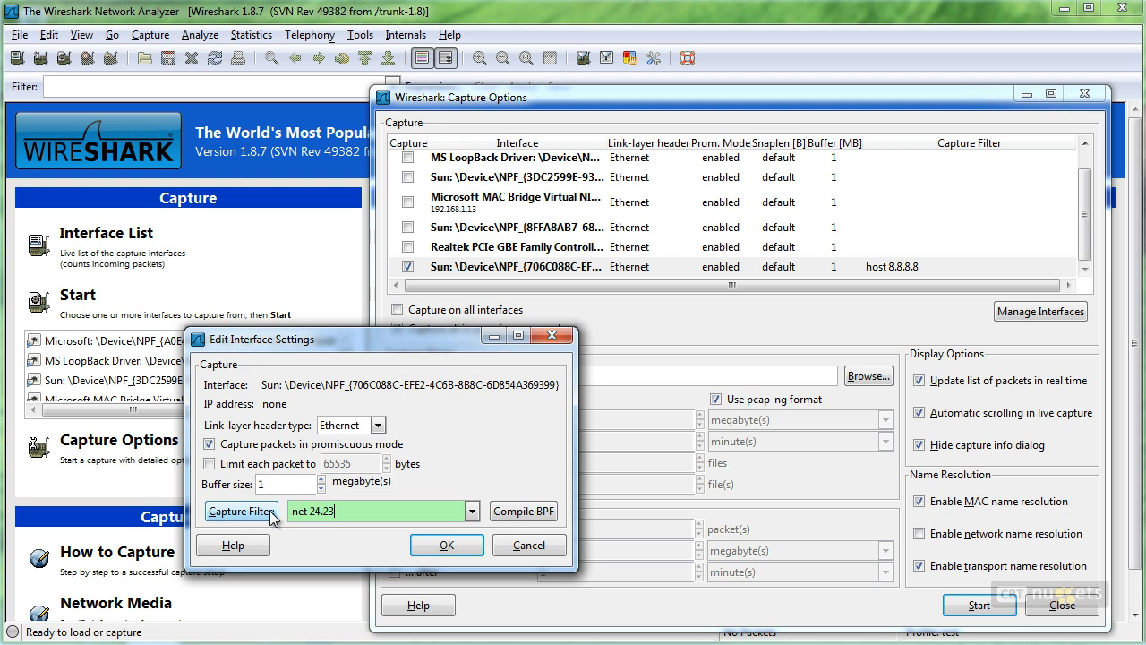
text(4.0.0/16)
Step: Save the filter string net 24.234.0.0/16 as a new capture filter named "Hops in the path"
click(240, 512)
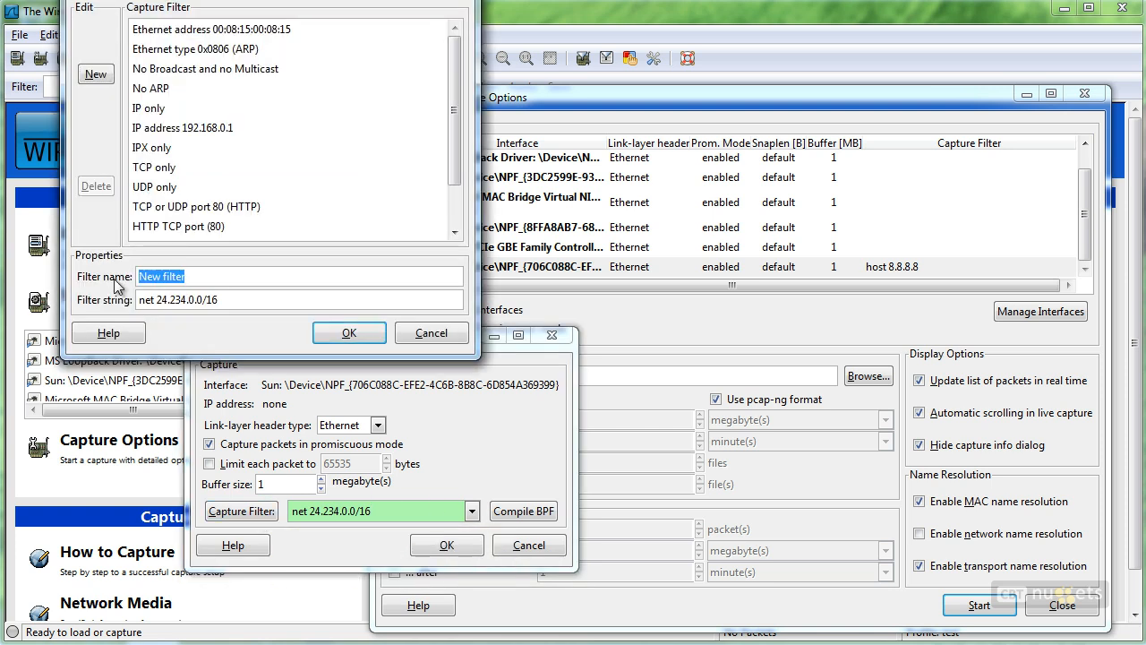
text(Hops in the)
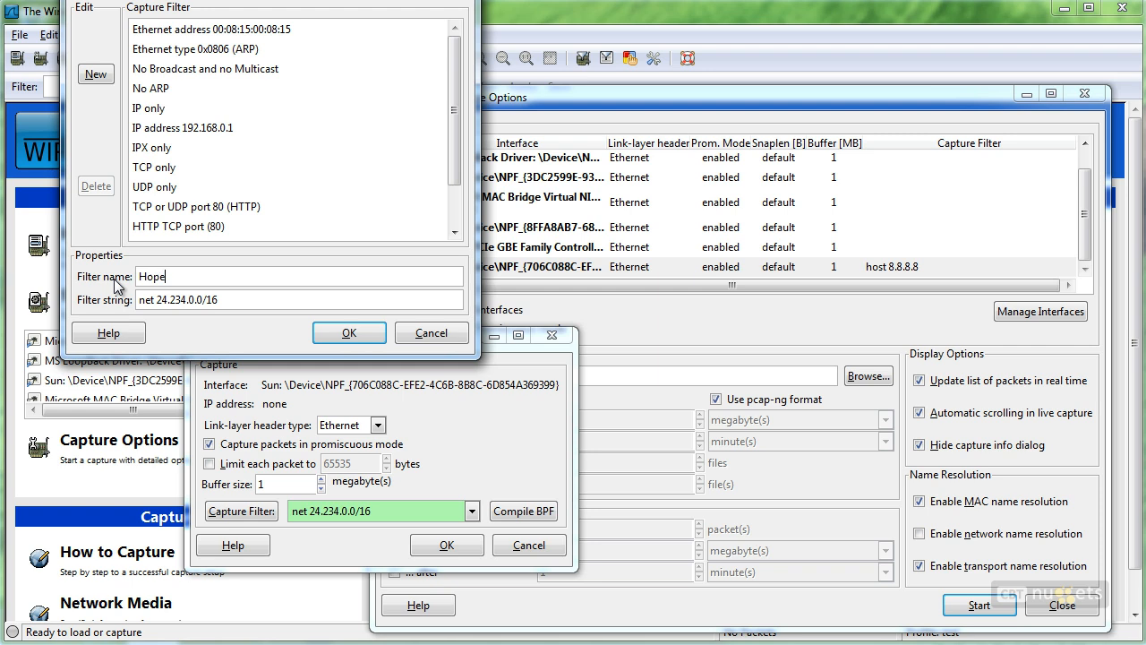
text( path)
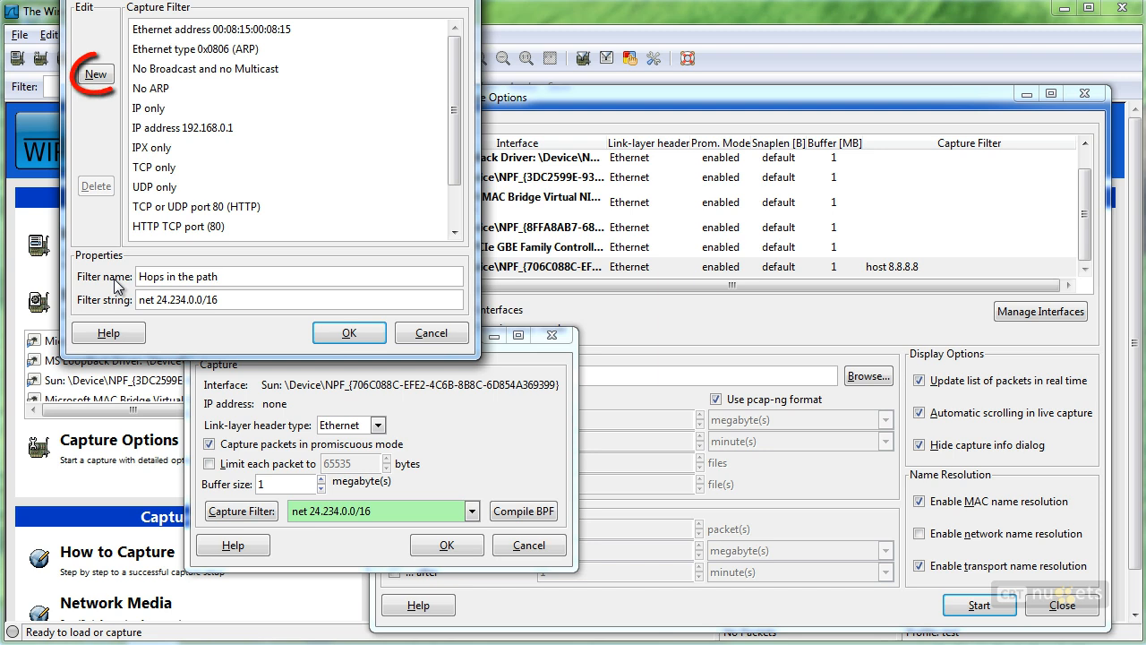
click(98, 76)
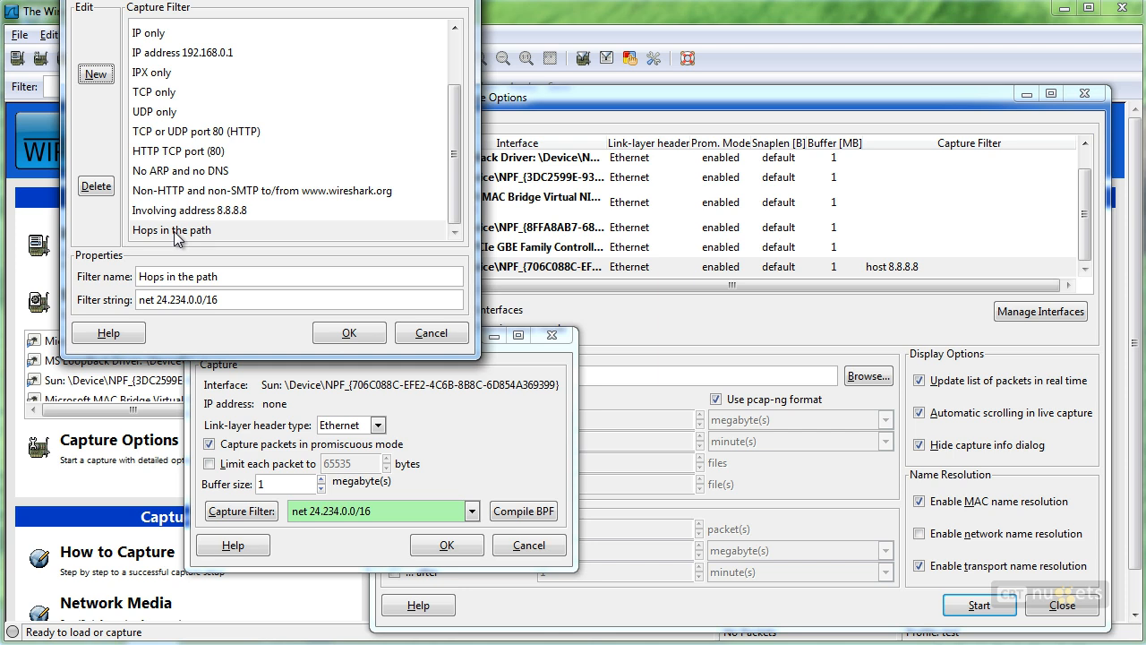
click(350, 334)
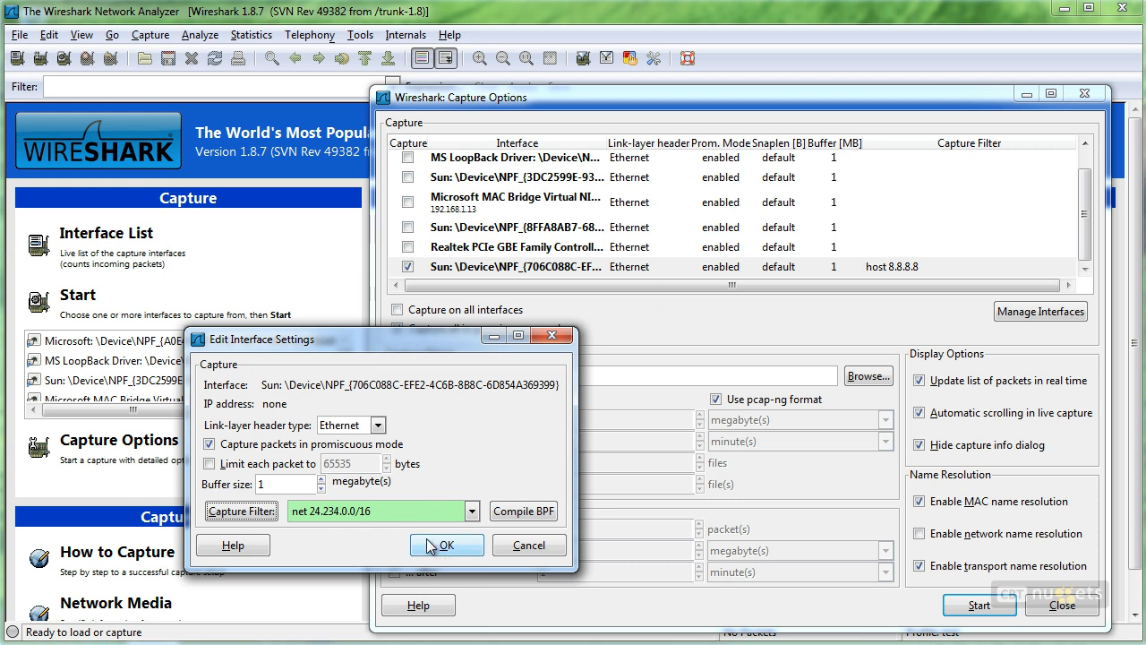
Step: Accept the Sun interface's settings, check its listed filter and start capturing with net 24.234.0.0/16
click(445, 545)
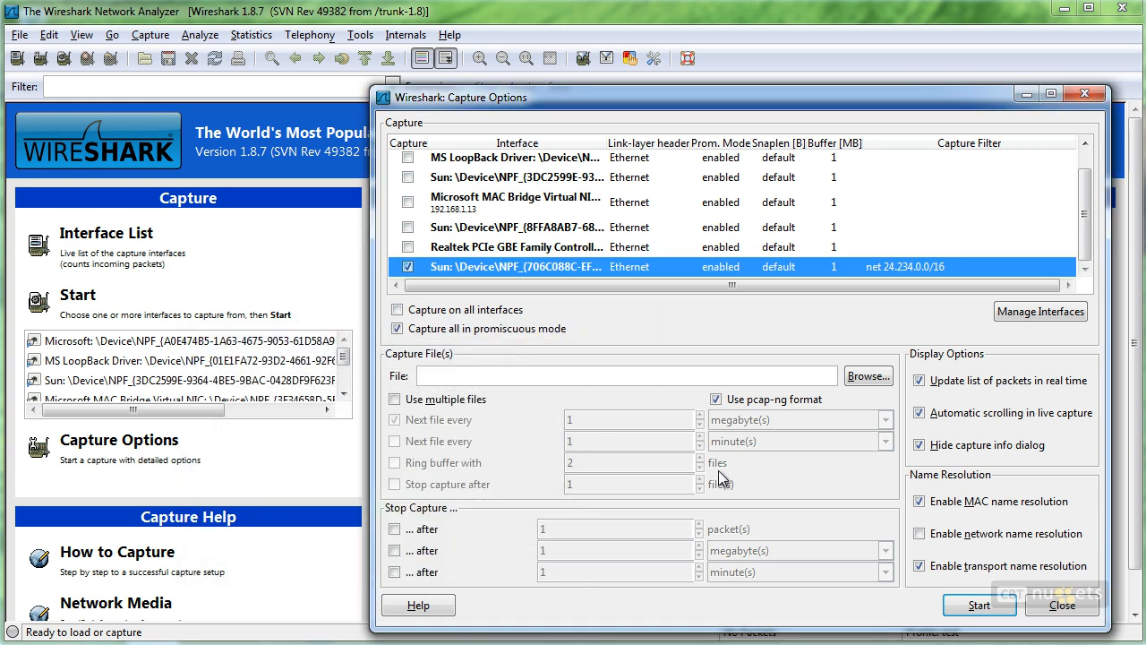
key(ctrl+2)
mouse_move(880, 283)
mouse_down()
mouse_move(892, 245)
mouse_move(949, 280)
mouse_up()
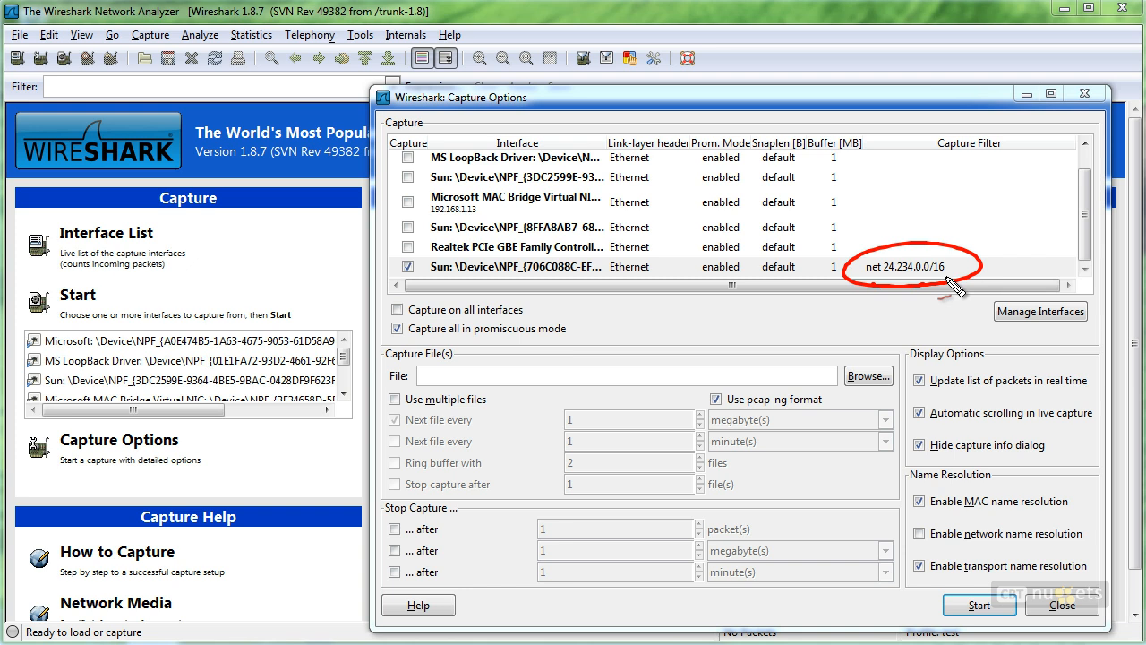
key(Escape)
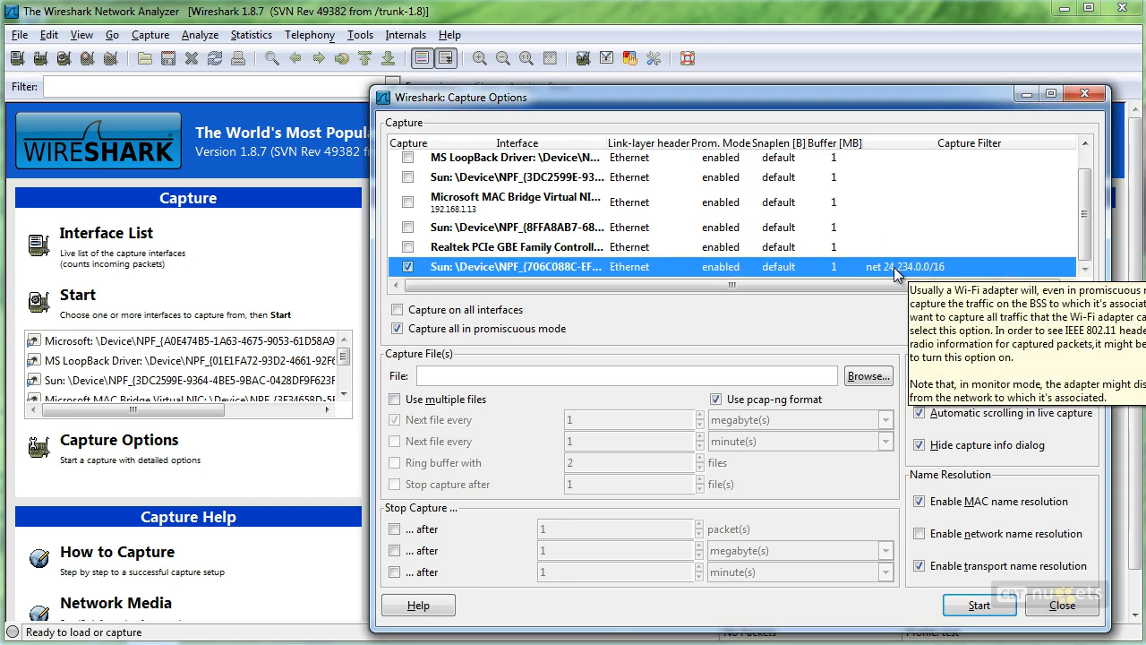
click(978, 606)
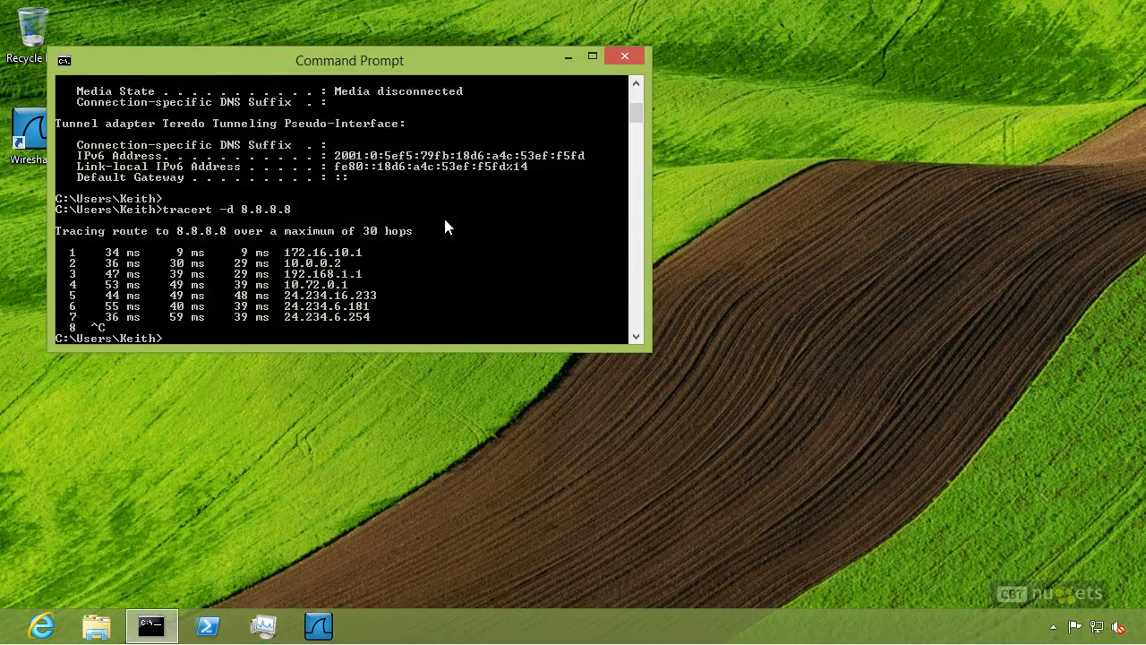
Step: Rerun "tracert -d 8.8.8.8" in Command Prompt on PC-10, examine the hops, and interrupt the trace
key(Return)
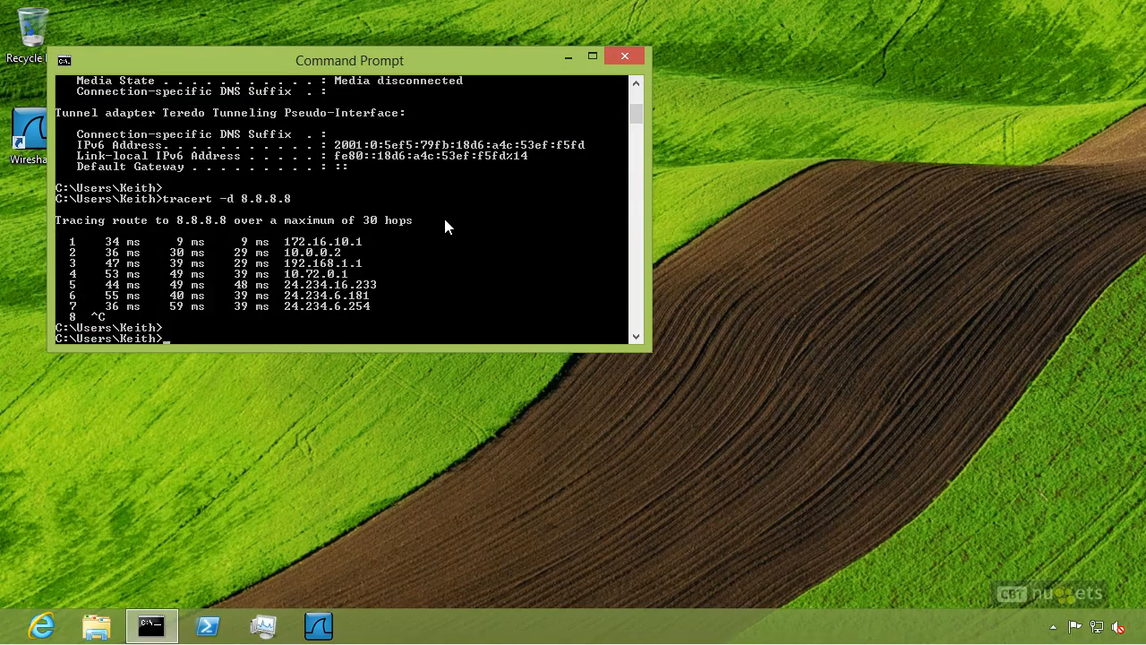
key(Up)
key(Return)
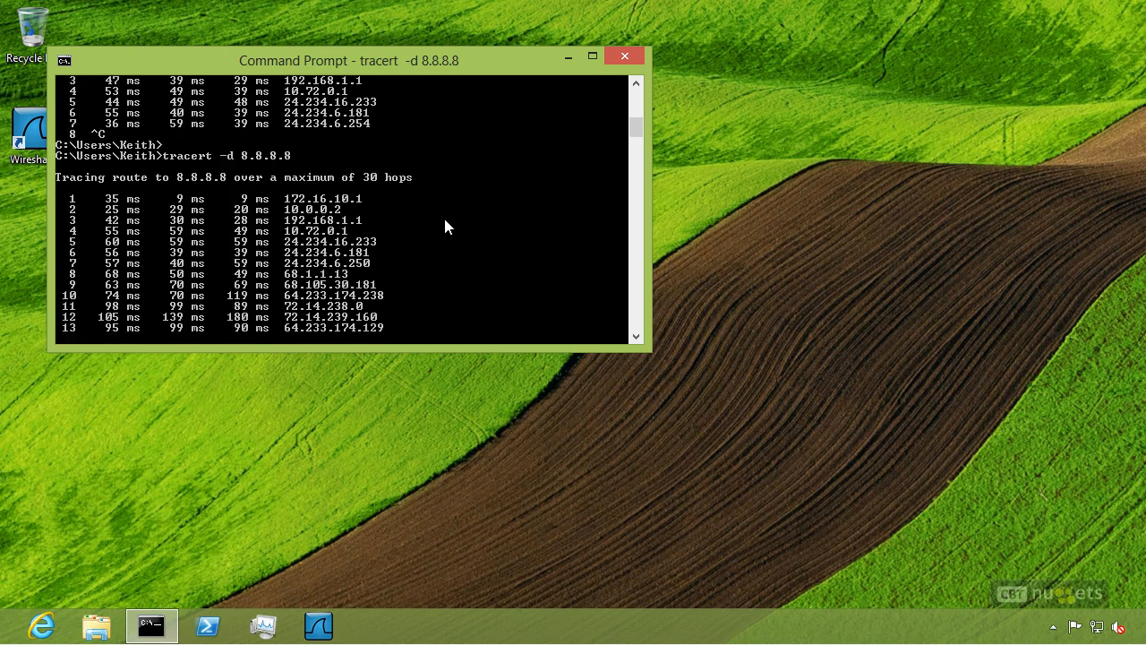
key(ctrl+c)
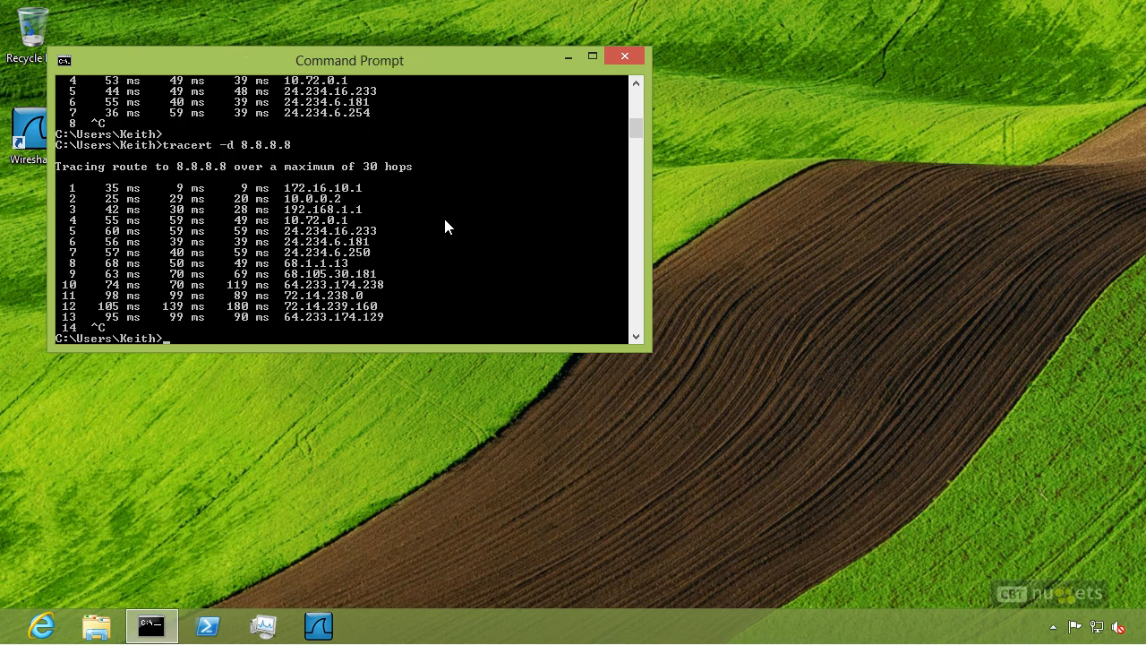
mouse_move(87, 219)
mouse_down()
mouse_move(58, 247)
mouse_move(71, 260)
mouse_move(376, 271)
mouse_move(400, 234)
mouse_move(339, 222)
mouse_move(60, 217)
mouse_up()
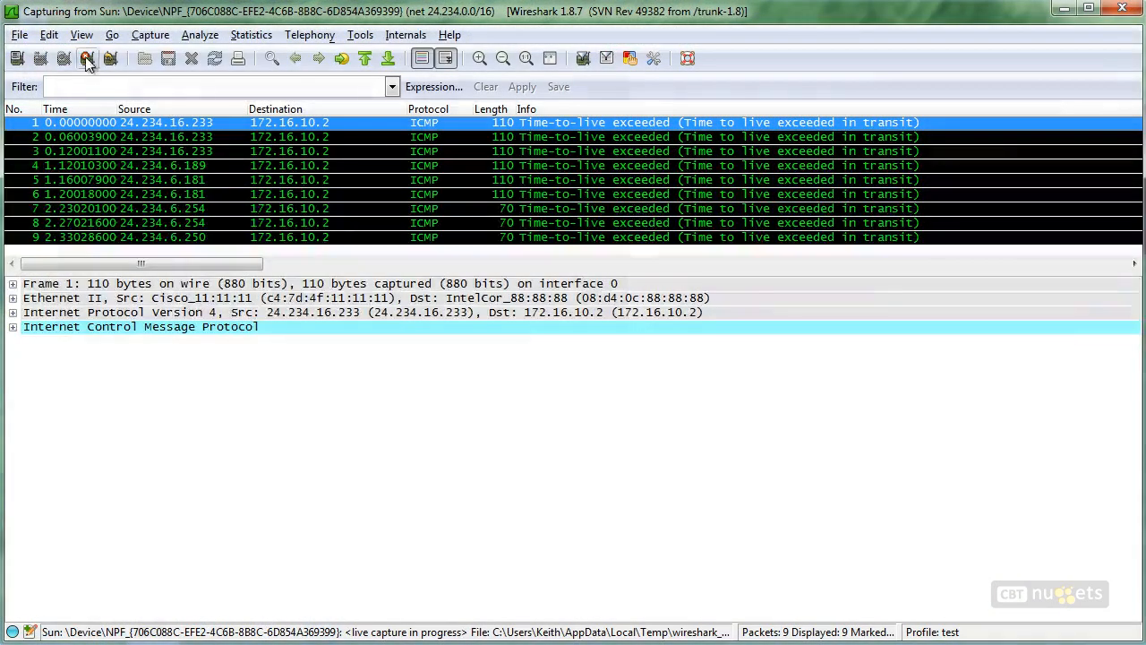
Step: Stop the Wireshark capture, enlarge the packet list, and compare the packets' source addresses with the capture filter
click(87, 58)
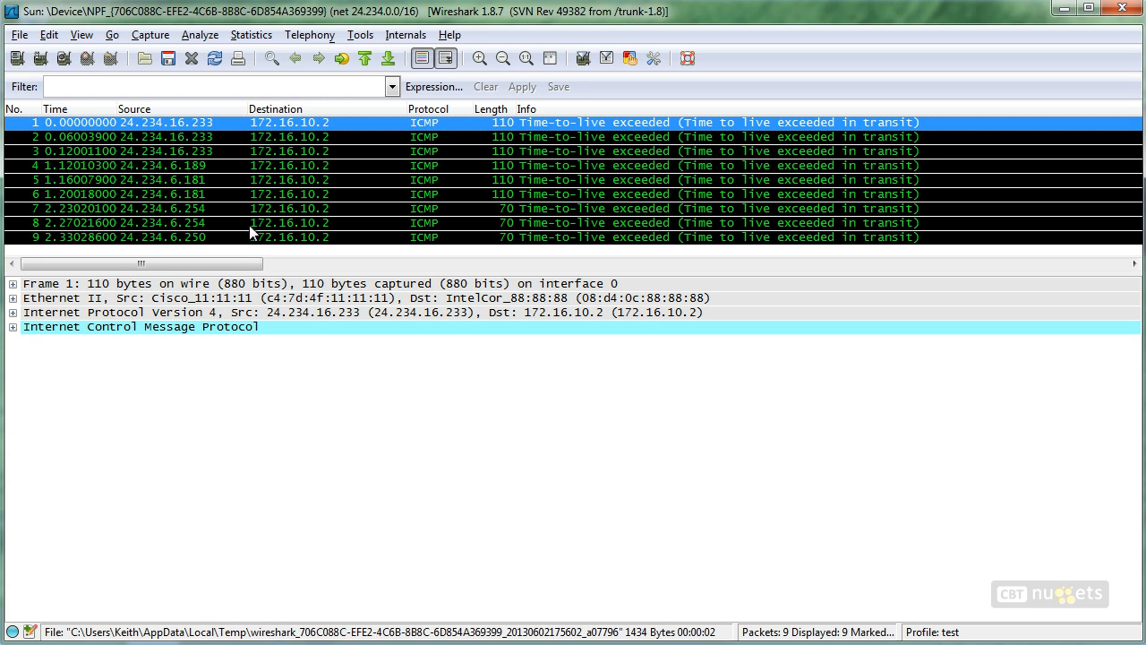
drag(369, 271, 347, 321)
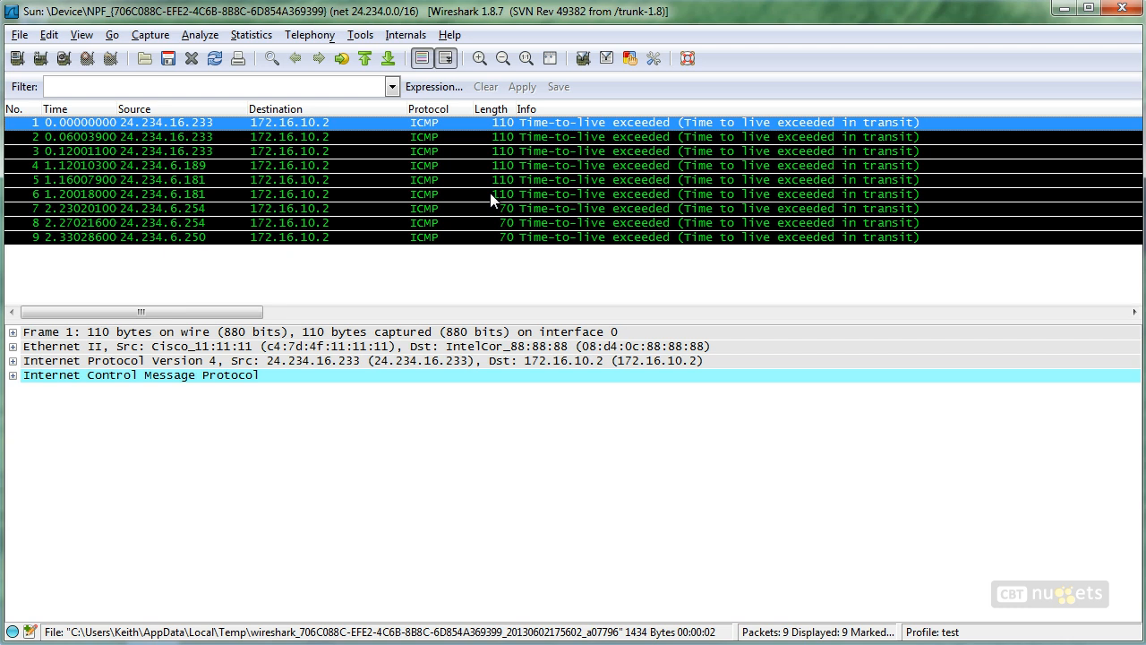
click(152, 643)
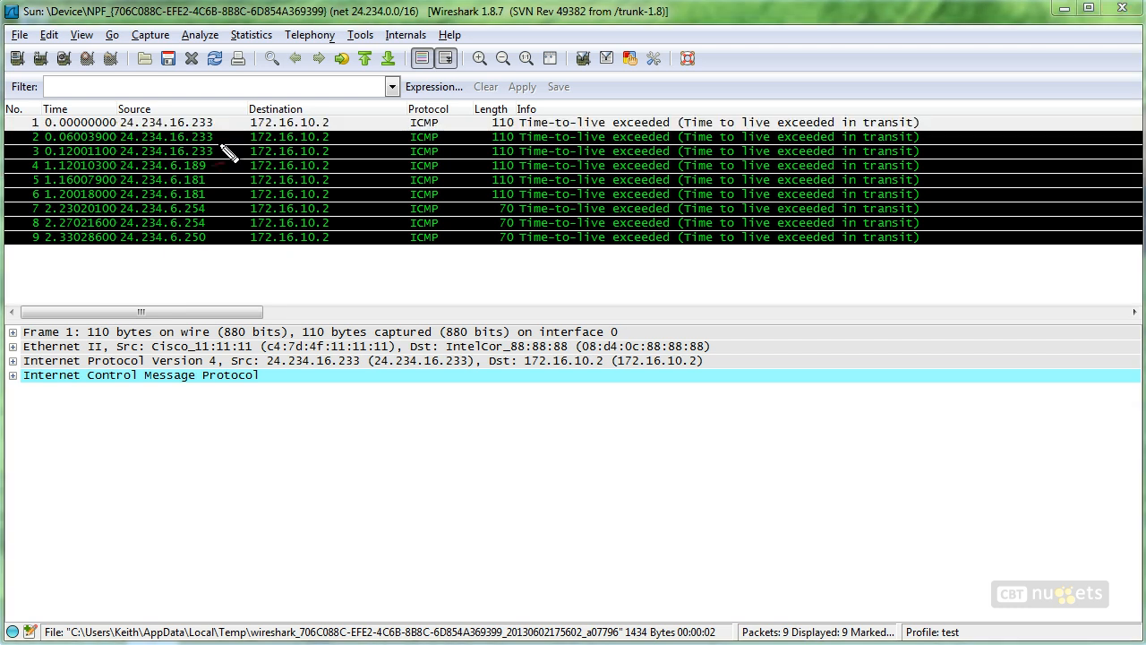
mouse_move(219, 155)
mouse_down()
mouse_move(224, 127)
mouse_move(195, 120)
mouse_move(163, 149)
mouse_move(230, 152)
mouse_move(238, 125)
mouse_up()
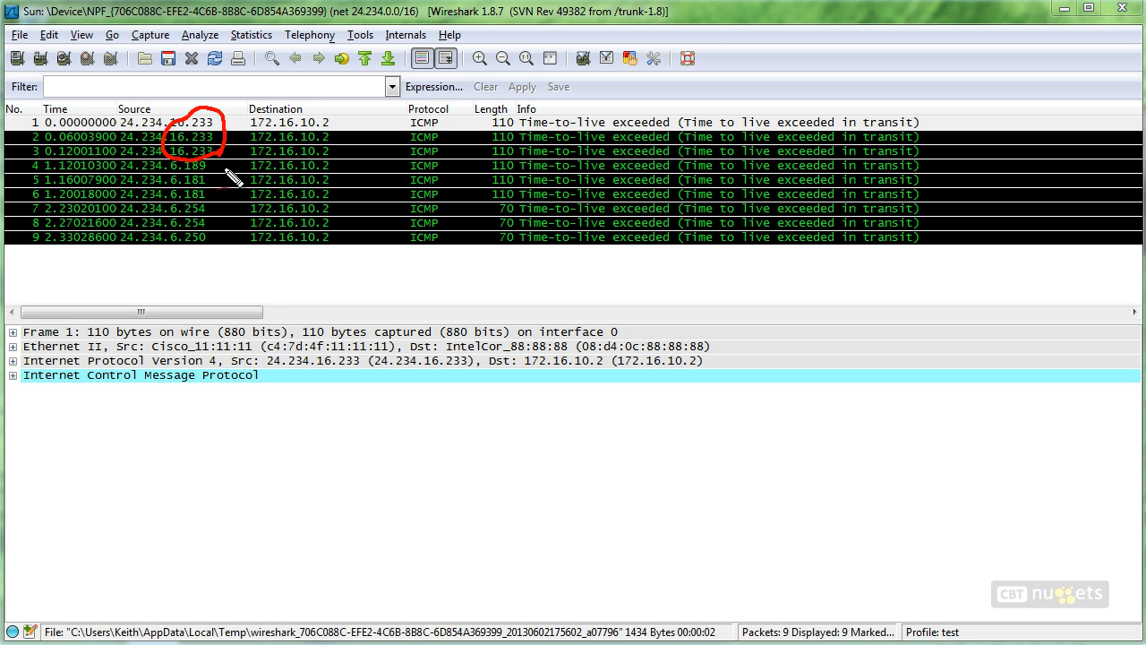
mouse_move(222, 164)
mouse_down()
mouse_move(199, 163)
mouse_move(167, 195)
mouse_move(213, 207)
mouse_move(223, 174)
mouse_up()
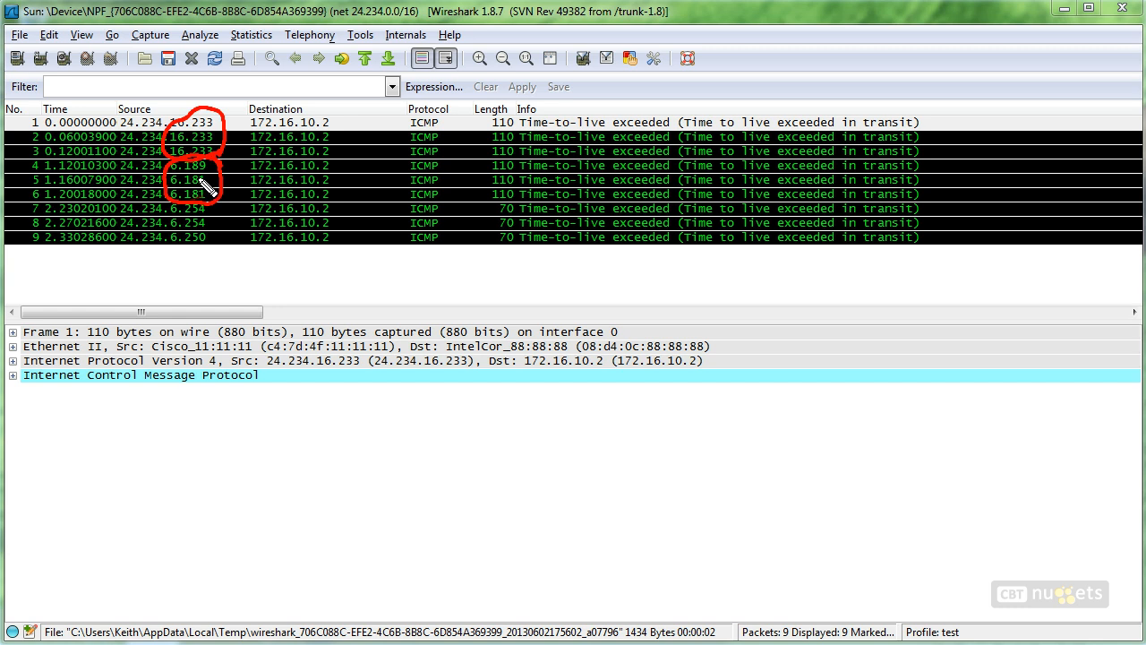
mouse_move(215, 212)
mouse_down()
mouse_move(202, 200)
mouse_move(166, 206)
mouse_move(174, 260)
mouse_move(229, 208)
mouse_up()
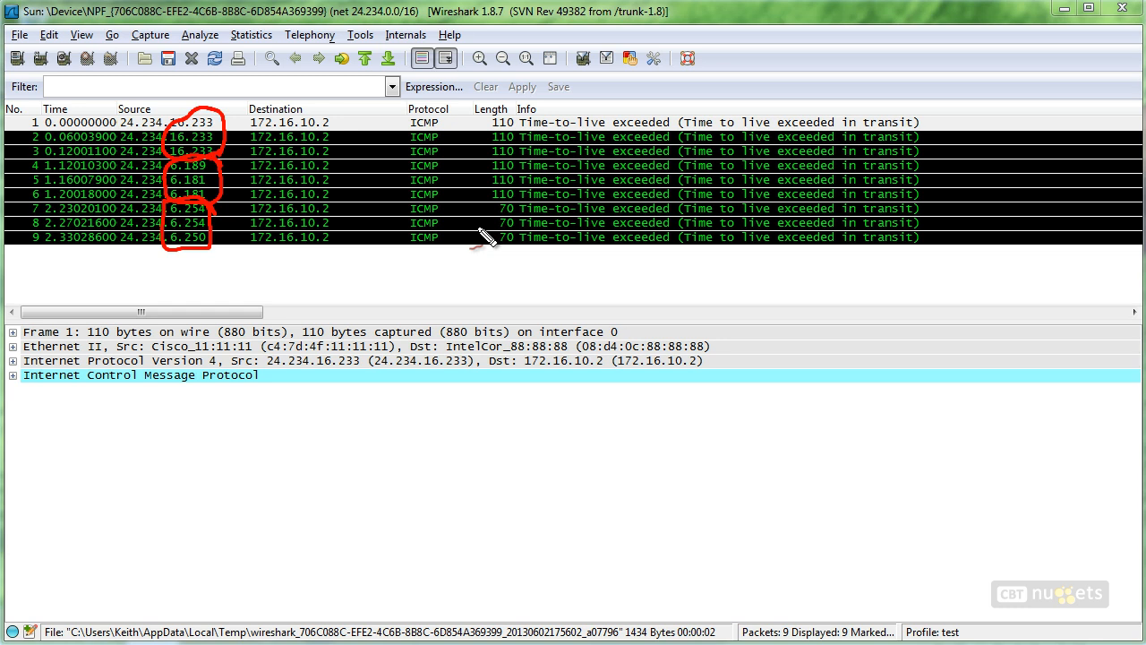
mouse_move(363, 34)
mouse_down()
mouse_move(394, 32)
mouse_move(398, 11)
mouse_move(384, 34)
mouse_up()
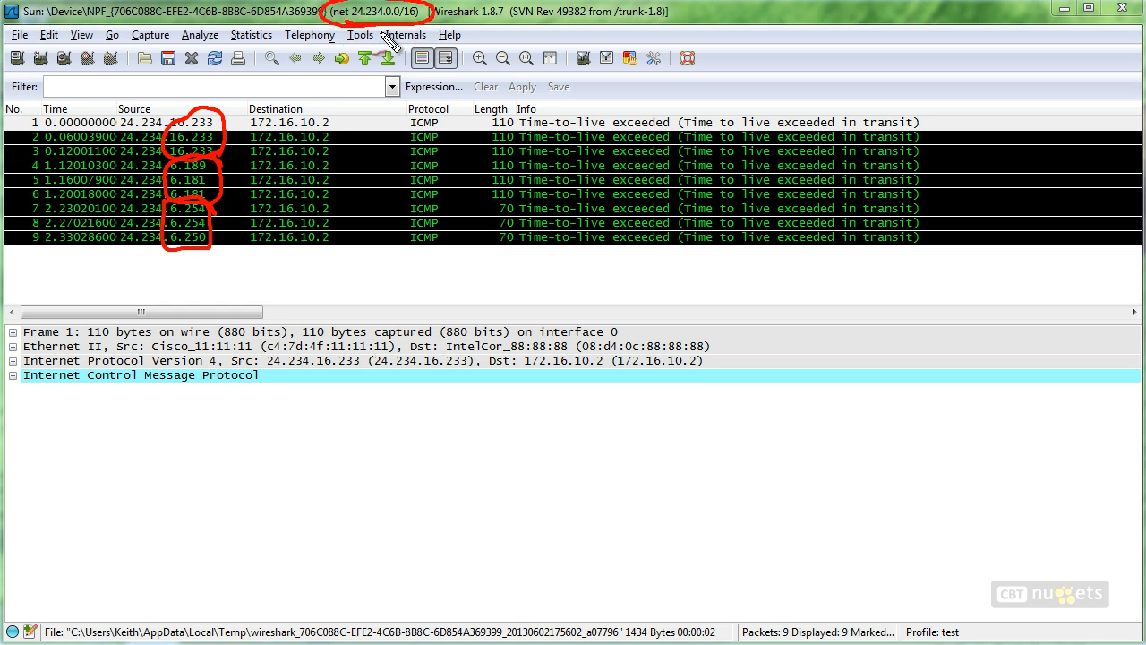
key(Escape)
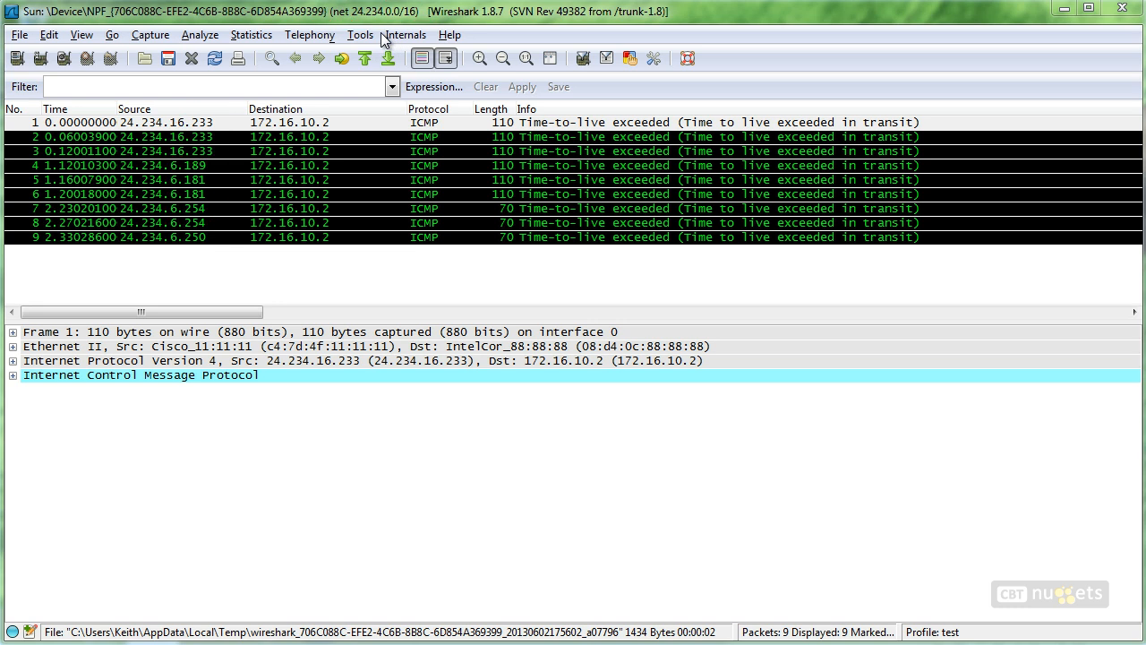
Step: View the capture's statistics summary and check which capture filter was used on the interface
click(254, 37)
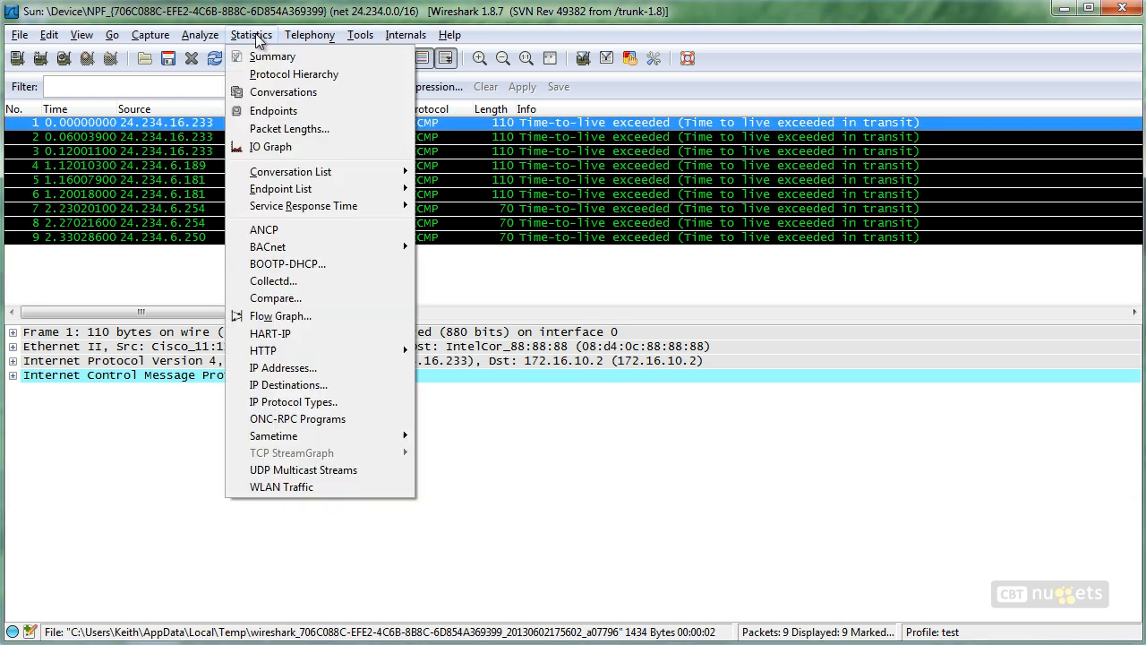
click(272, 59)
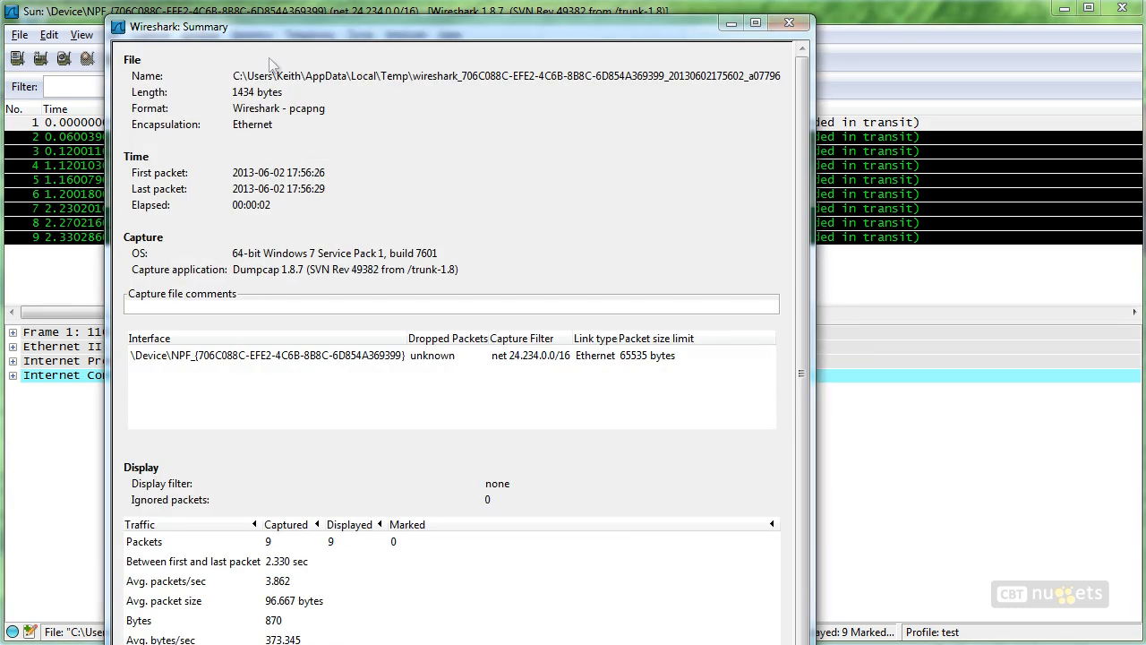
mouse_move(528, 384)
mouse_down()
mouse_move(564, 379)
mouse_move(490, 338)
mouse_move(544, 373)
mouse_up()
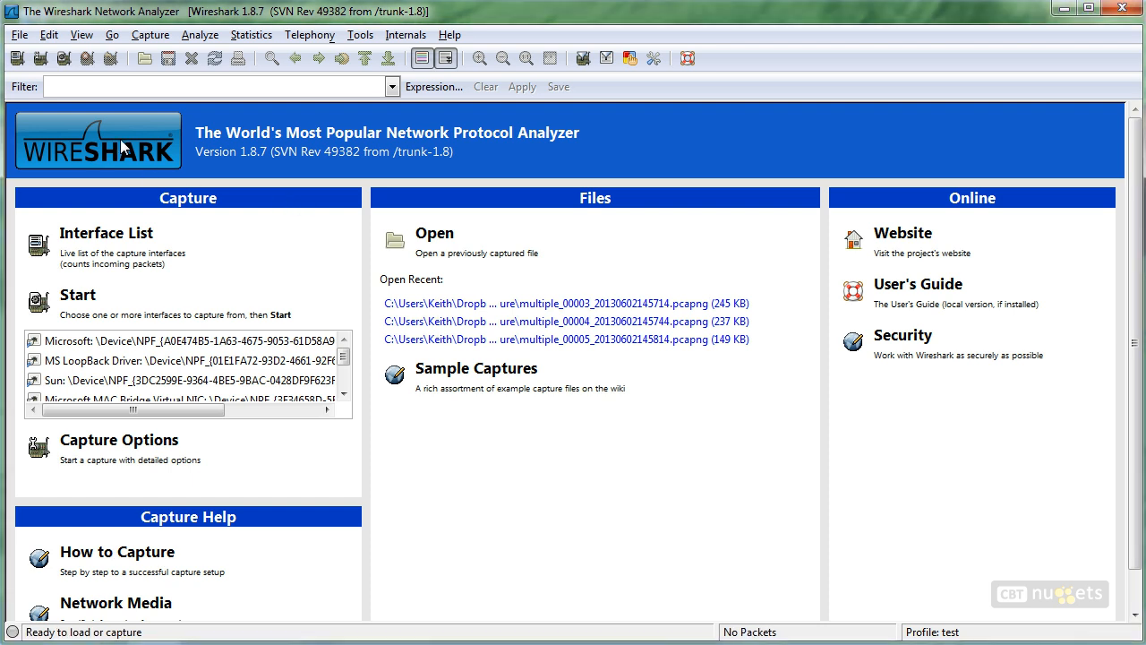
Step: Open the capture options, edit the Sun interface that has the net 24.234.0.0/16 filter, and replace the filter text with "not ether host"
click(41, 61)
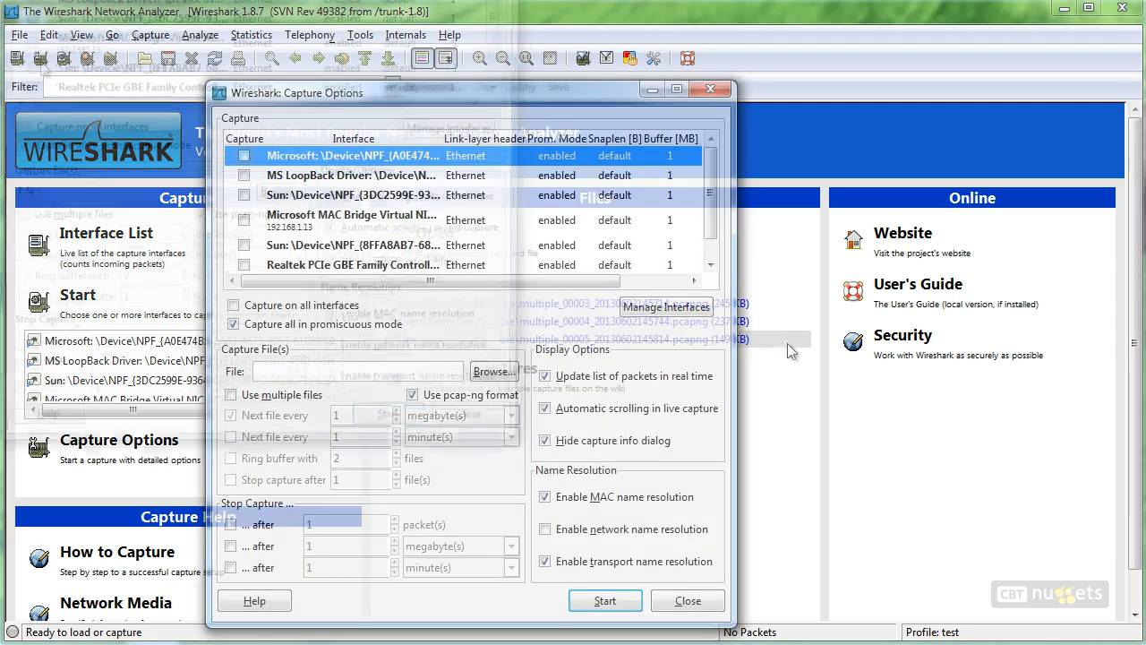
drag(735, 325, 1115, 325)
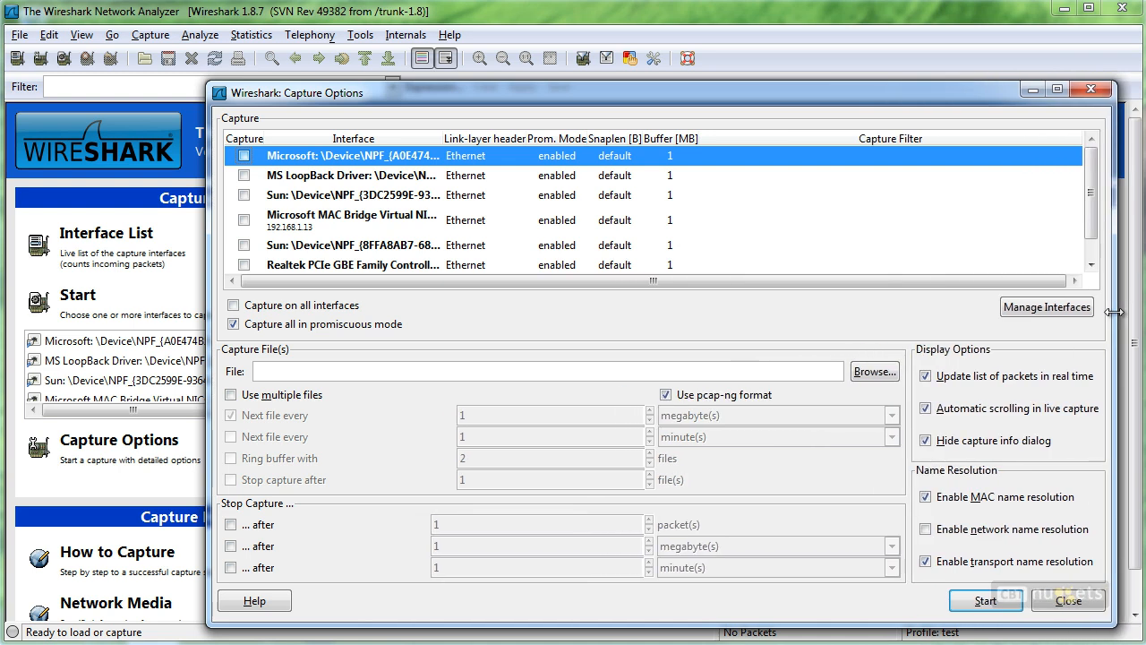
click(1092, 252)
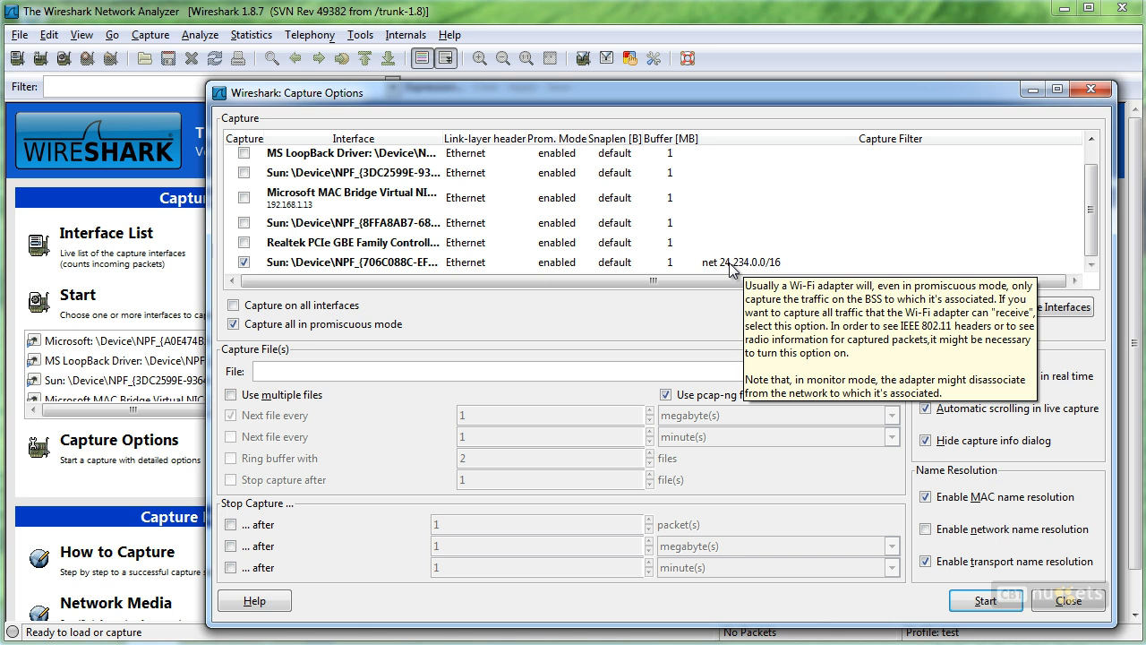
click(757, 263)
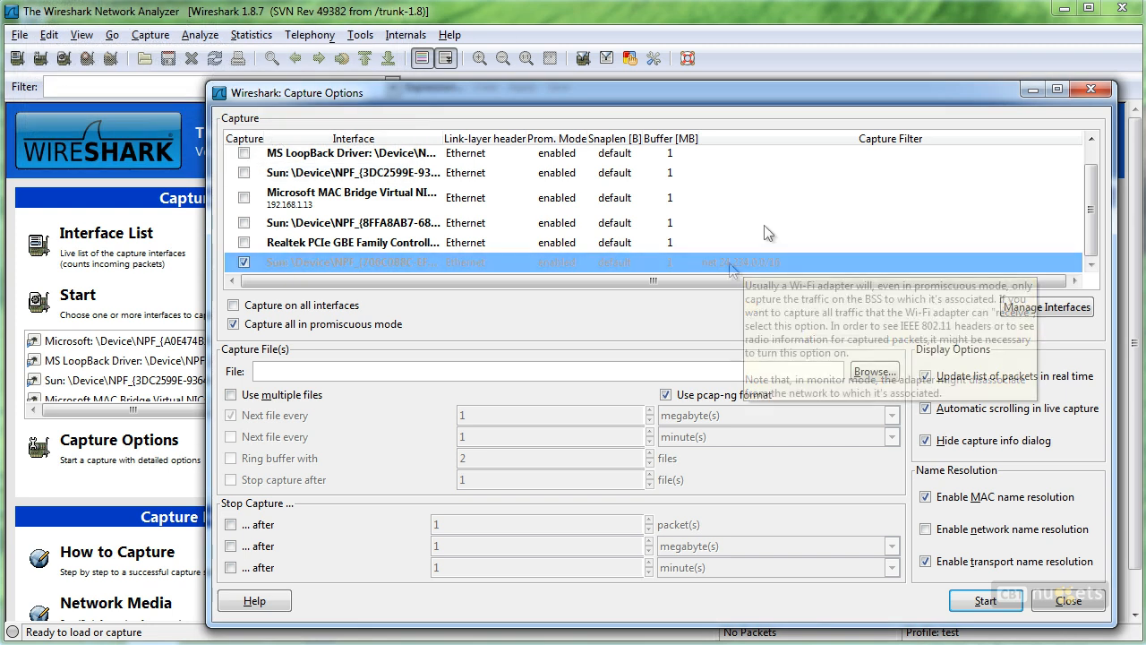
double_click(686, 262)
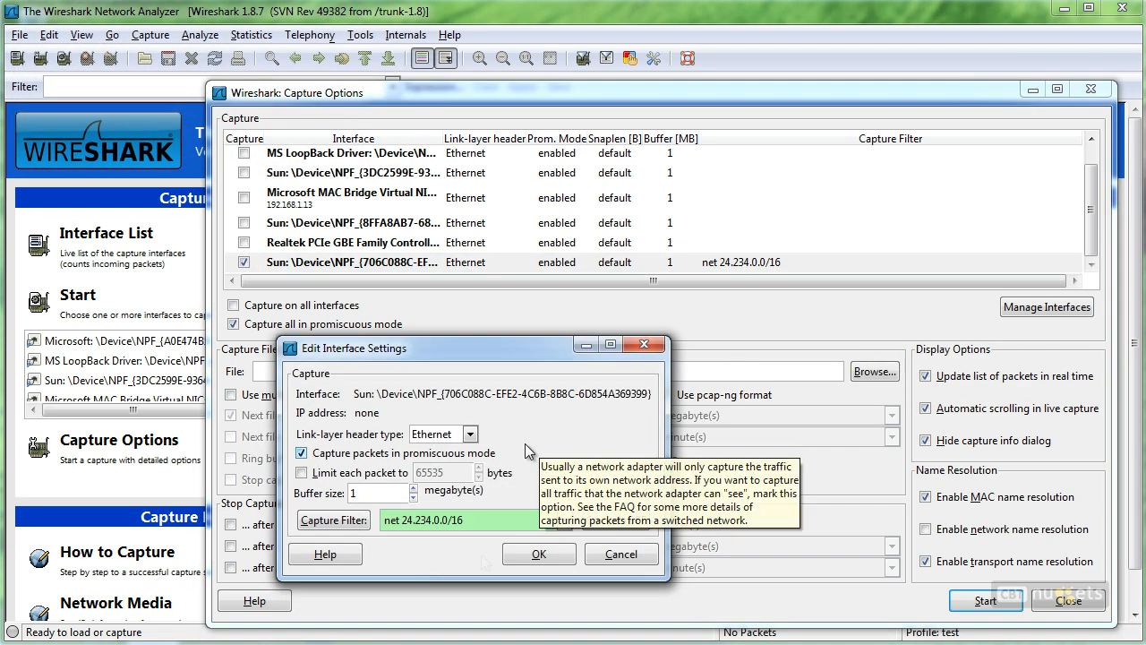
drag(465, 521, 366, 523)
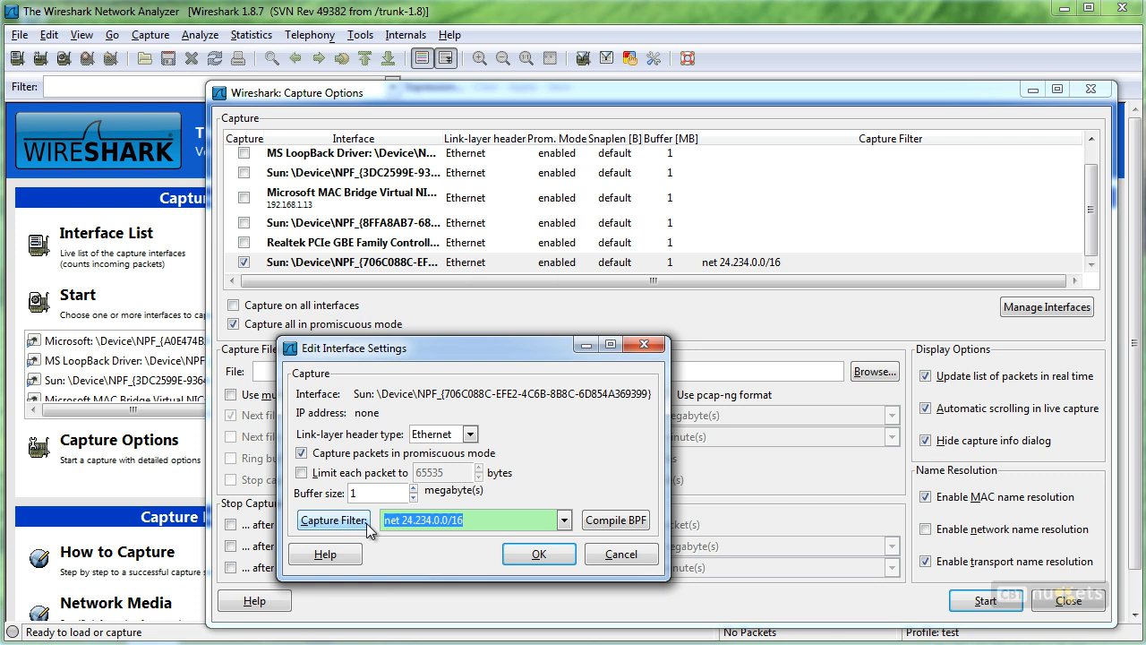
text(not ether)
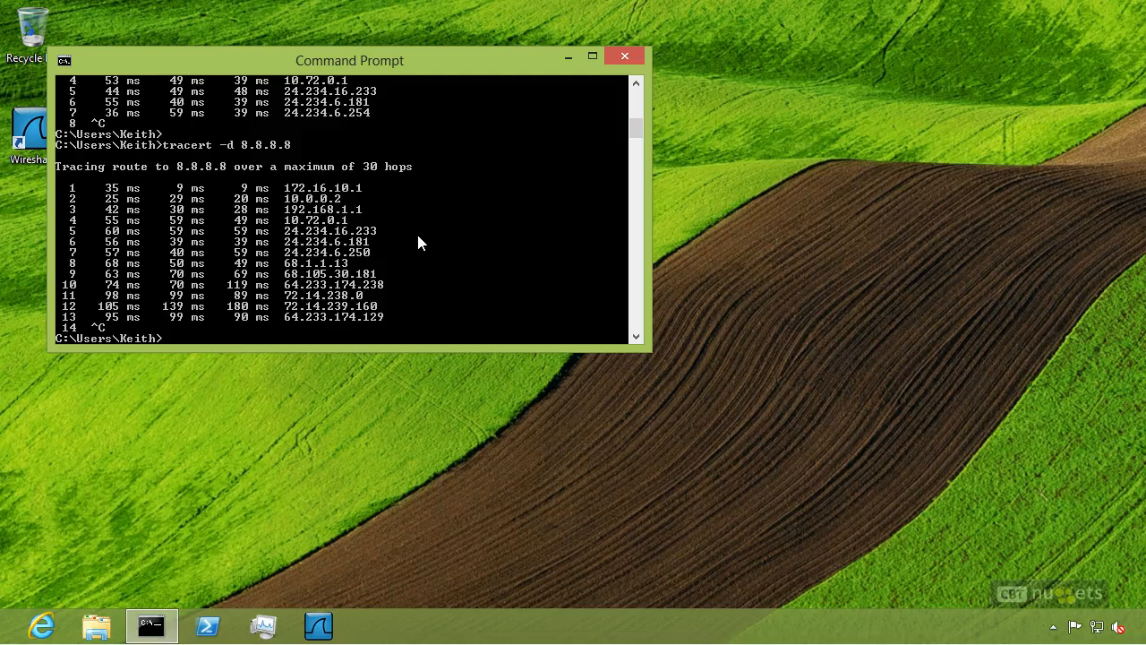
Step: Switch to Command Prompt on PC-10, run "ipconfig /all" and locate the Ethernet adapter's details
text(ipconfig /all)
key(Return)
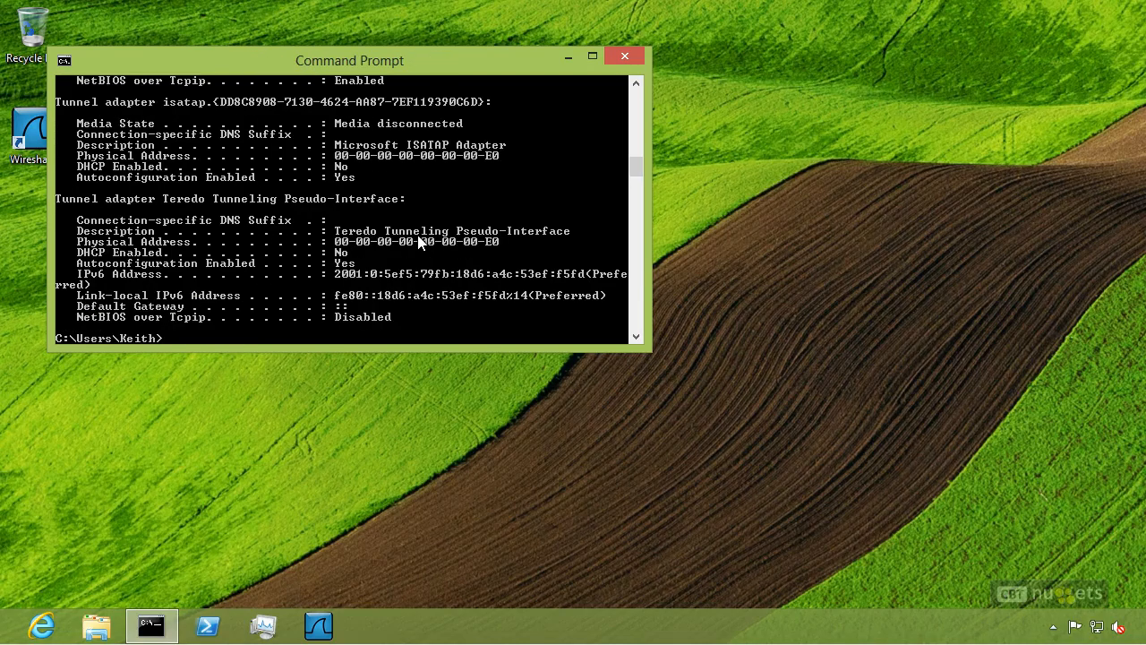
click(636, 85)
click(636, 85)
click(636, 85)
click(636, 85)
click(636, 85)
click(636, 85)
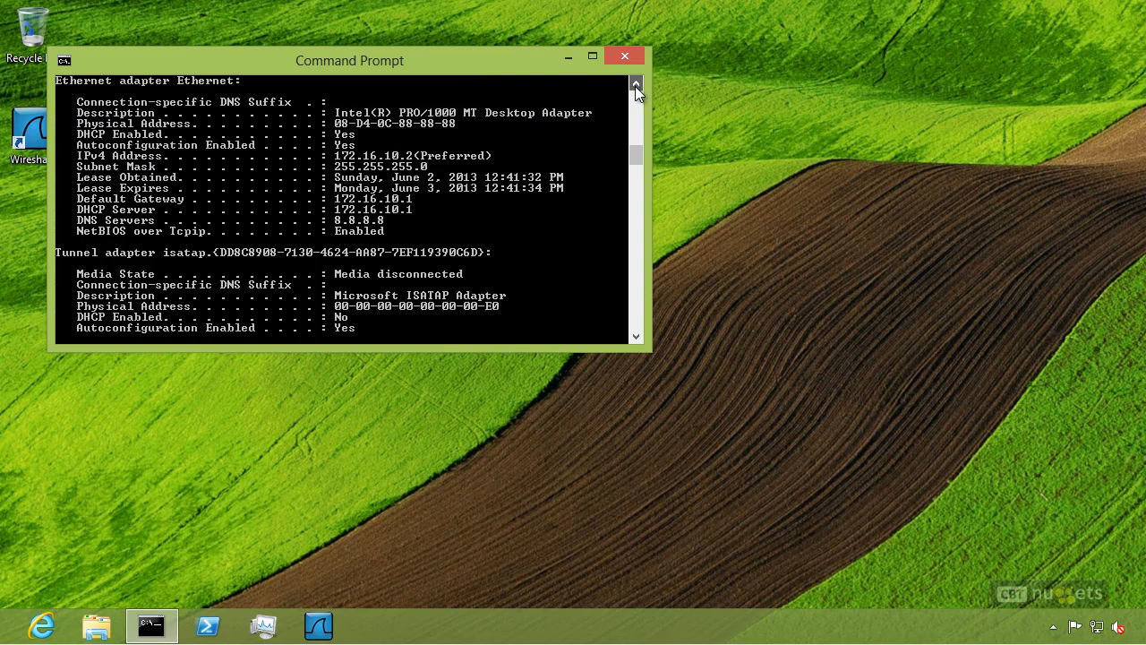
Step: Copy the Ethernet adapter's physical address from the ipconfig output
right_click(418, 125)
click(458, 141)
drag(334, 123, 456, 128)
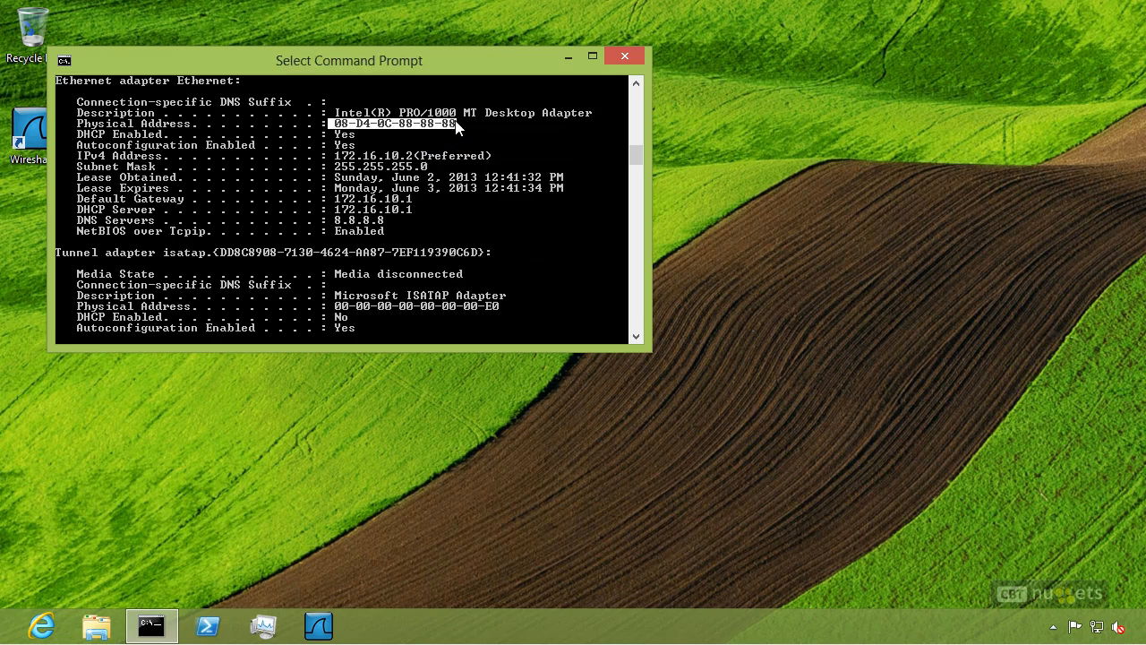
key(Return)
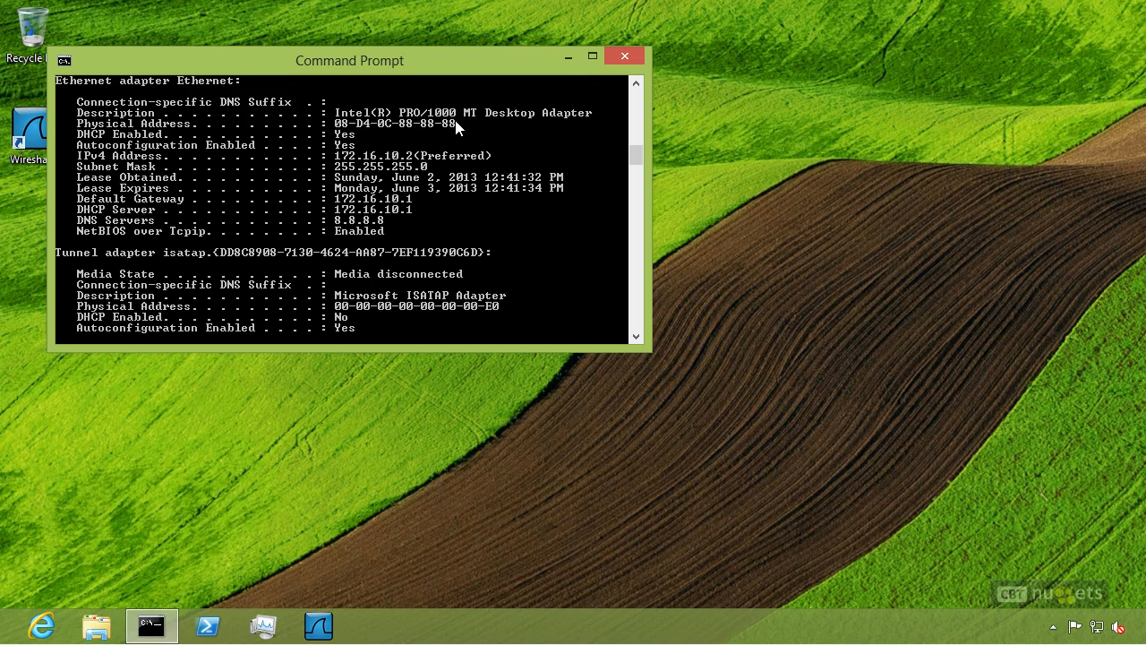
click(854, 503)
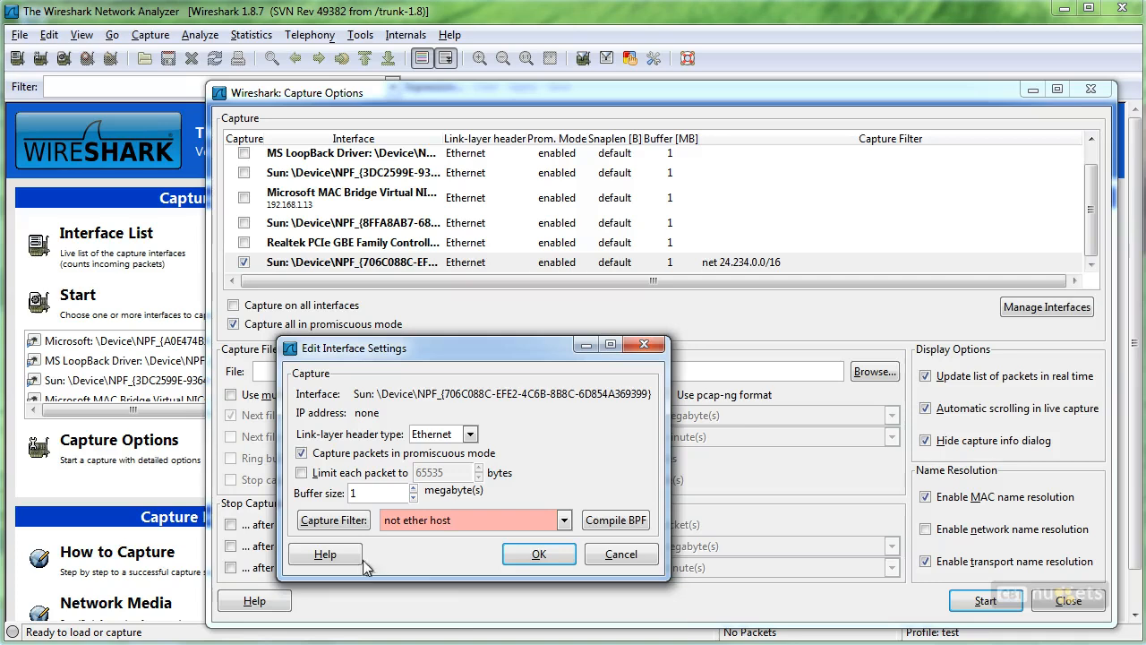
Step: Paste the copied address to complete the capture filter "not ether host 08-D4-0C-88-88-88", accept the settings and start capturing
right_click(461, 521)
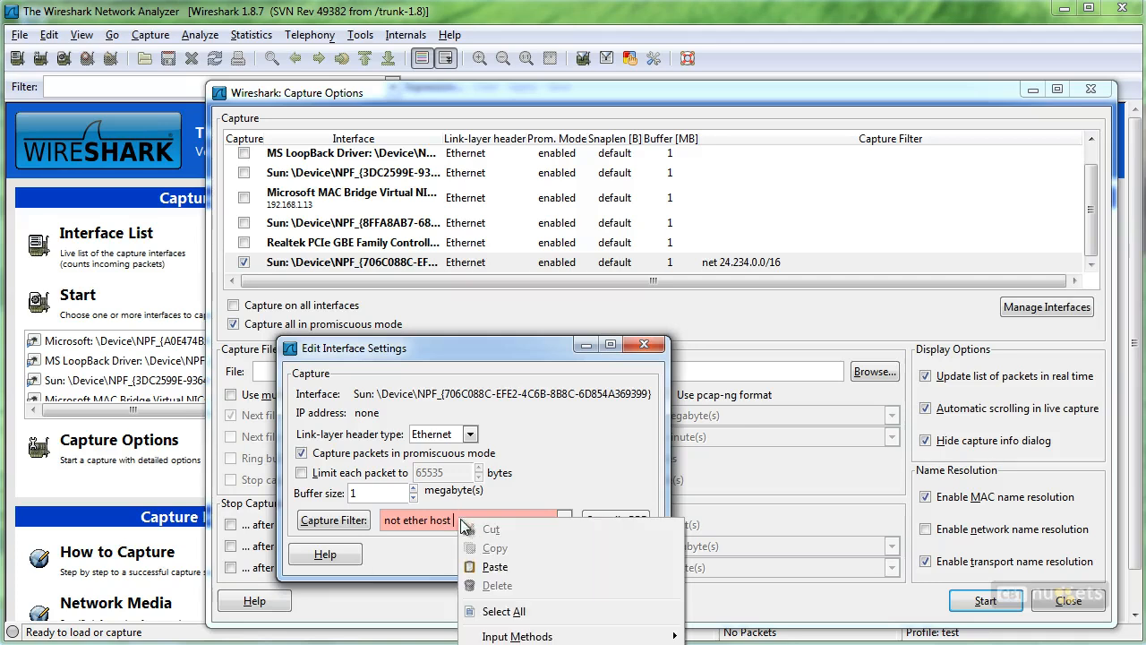
click(496, 567)
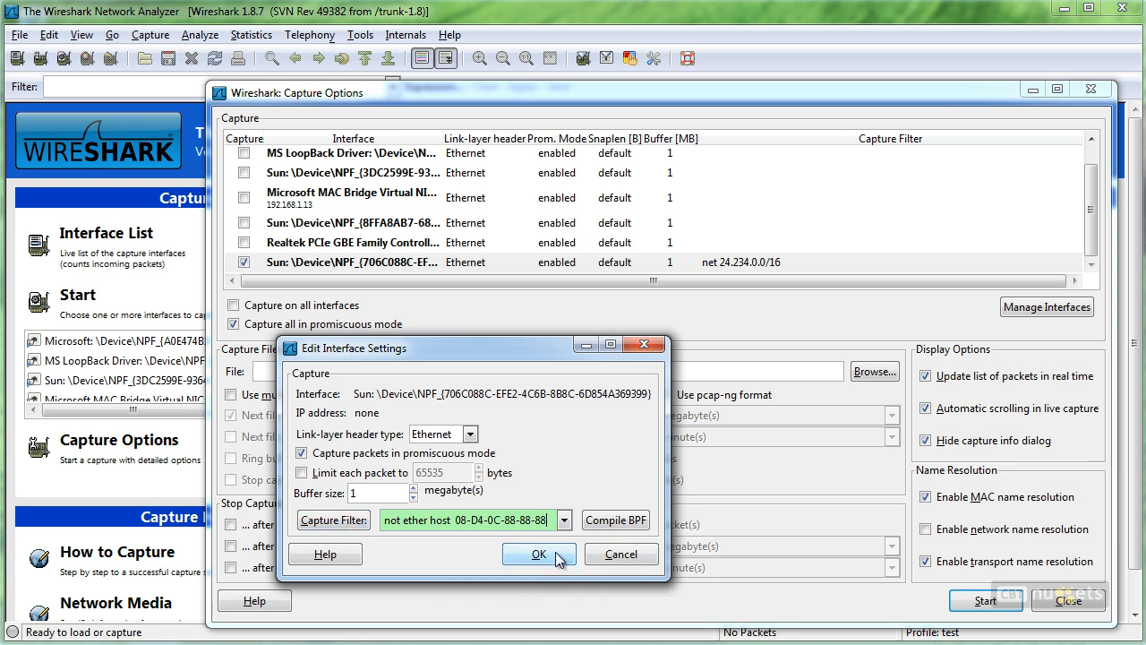
click(539, 554)
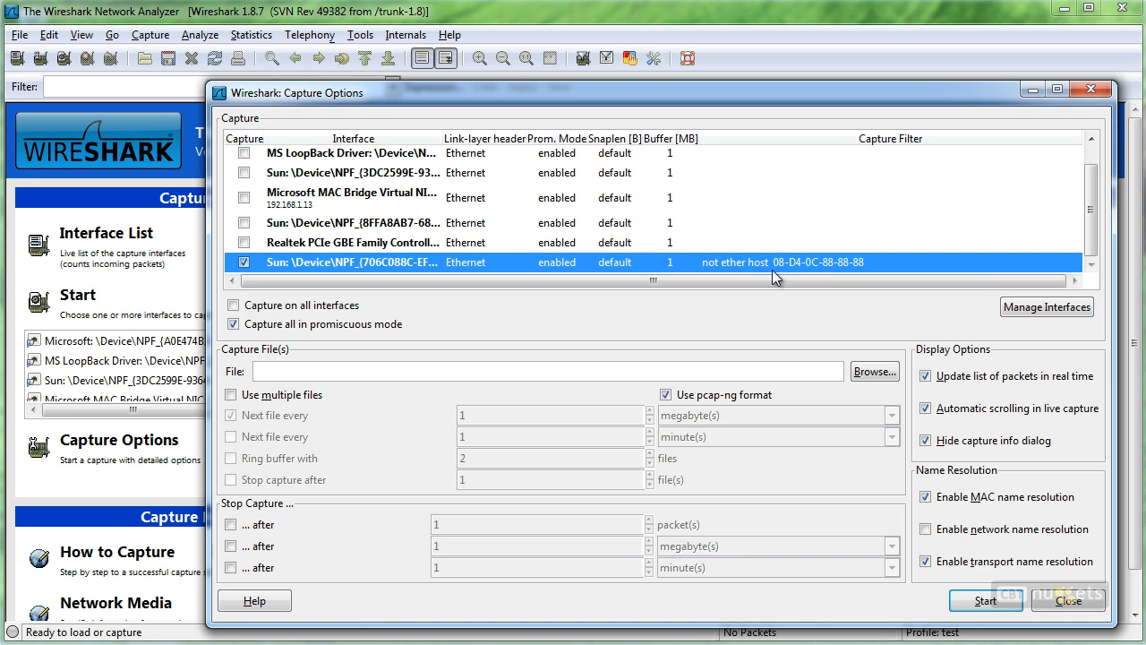
click(984, 602)
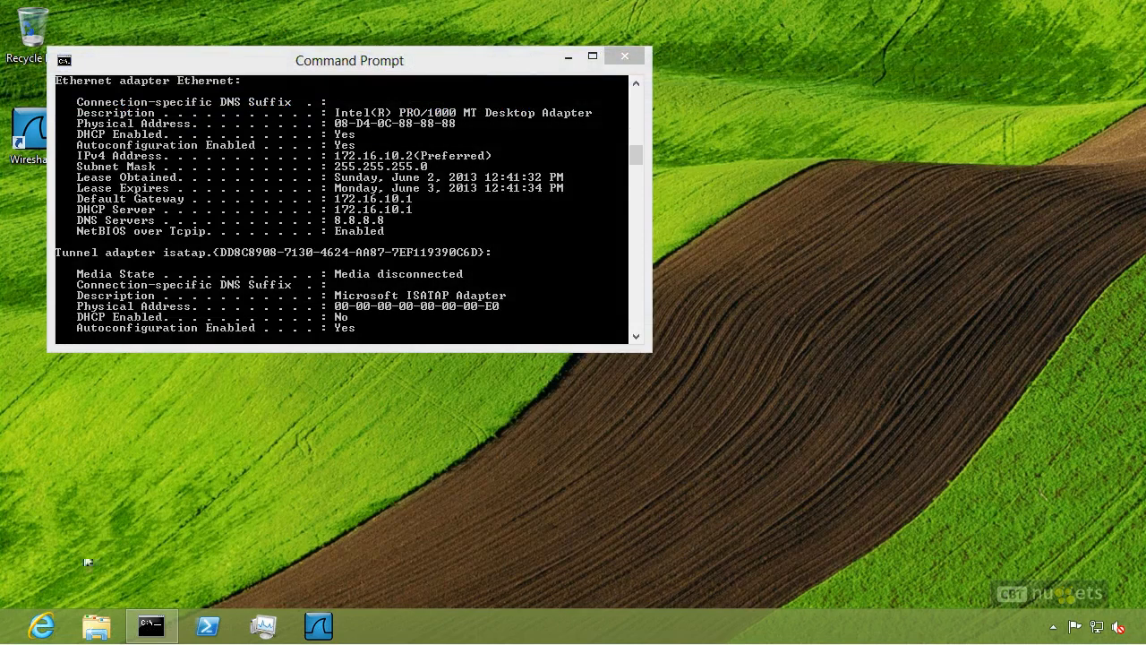
Step: Open Internet Explorer on PC-10 and visit Google's Images and Maps pages to generate traffic
click(41, 627)
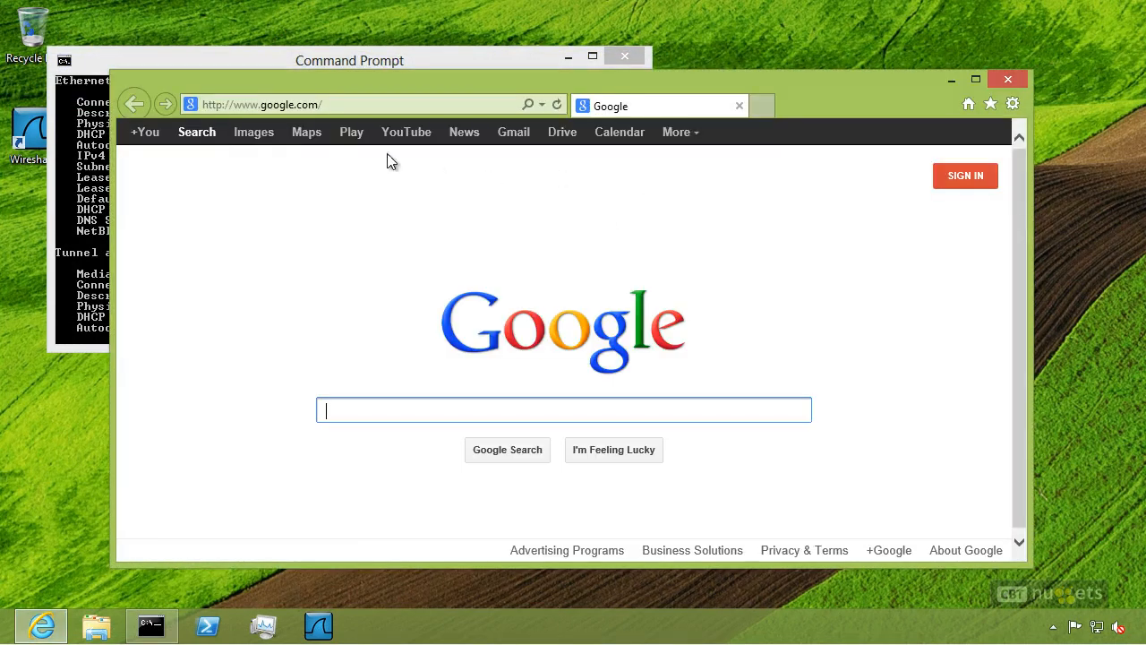
click(255, 136)
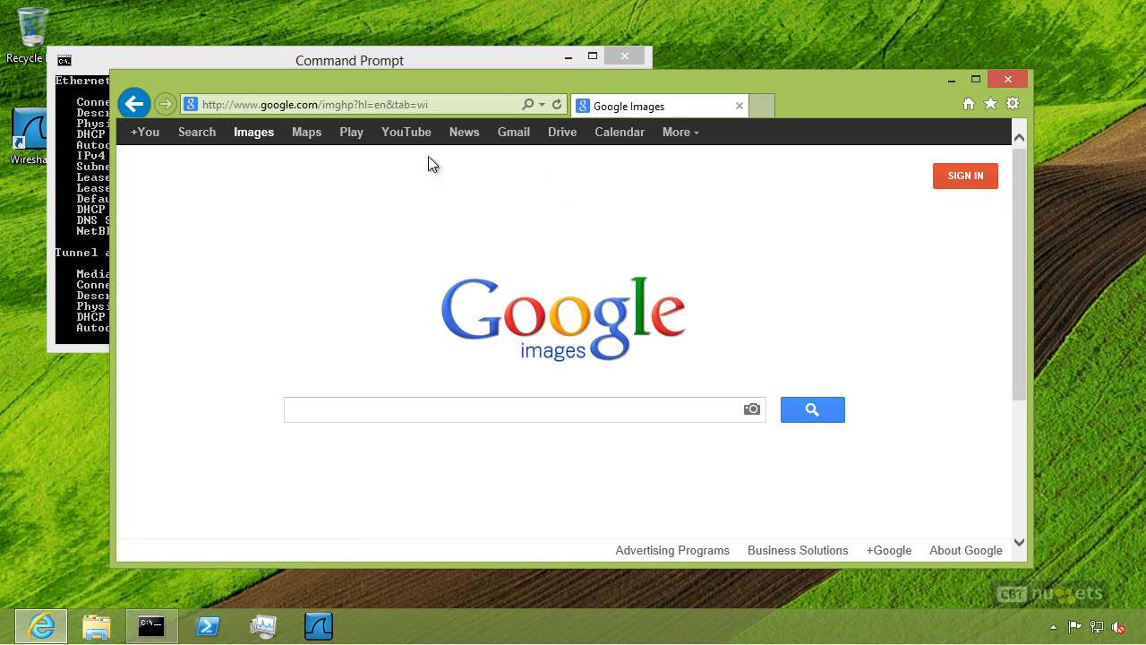
click(308, 134)
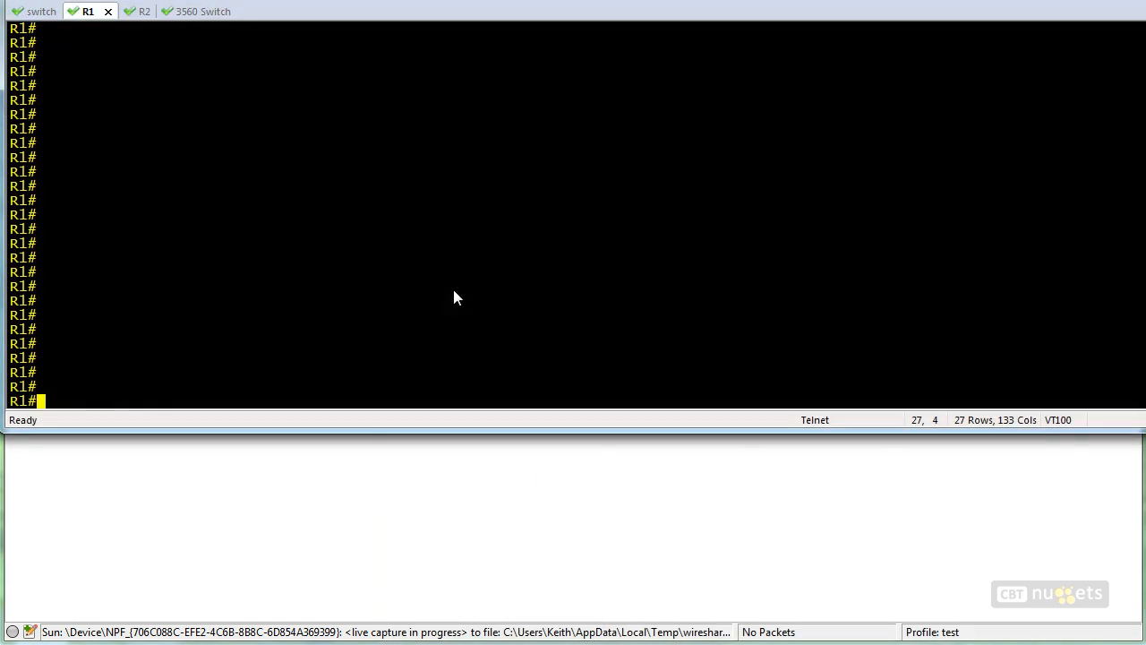
Step: Run "show ip int brief" in the R1 terminal session and examine the router's interface addresses
text(sho)
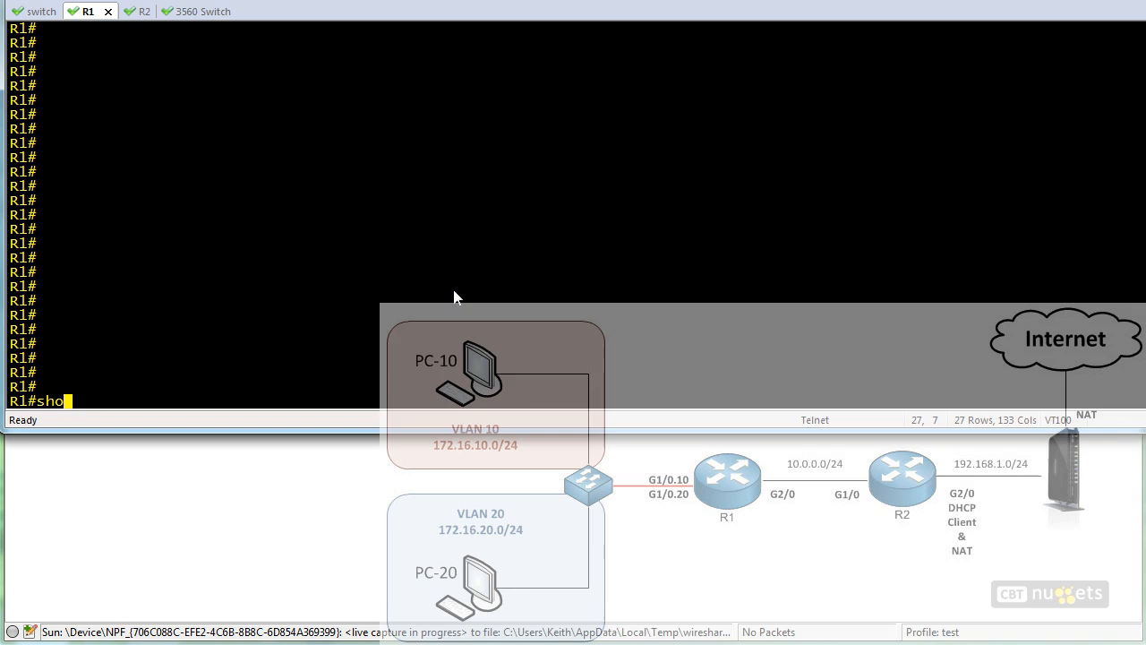
text(w ip int biref)
key(BackSpace)
key(BackSpace)
key(BackSpace)
key(BackSpace)
text(rief)
key(Return)
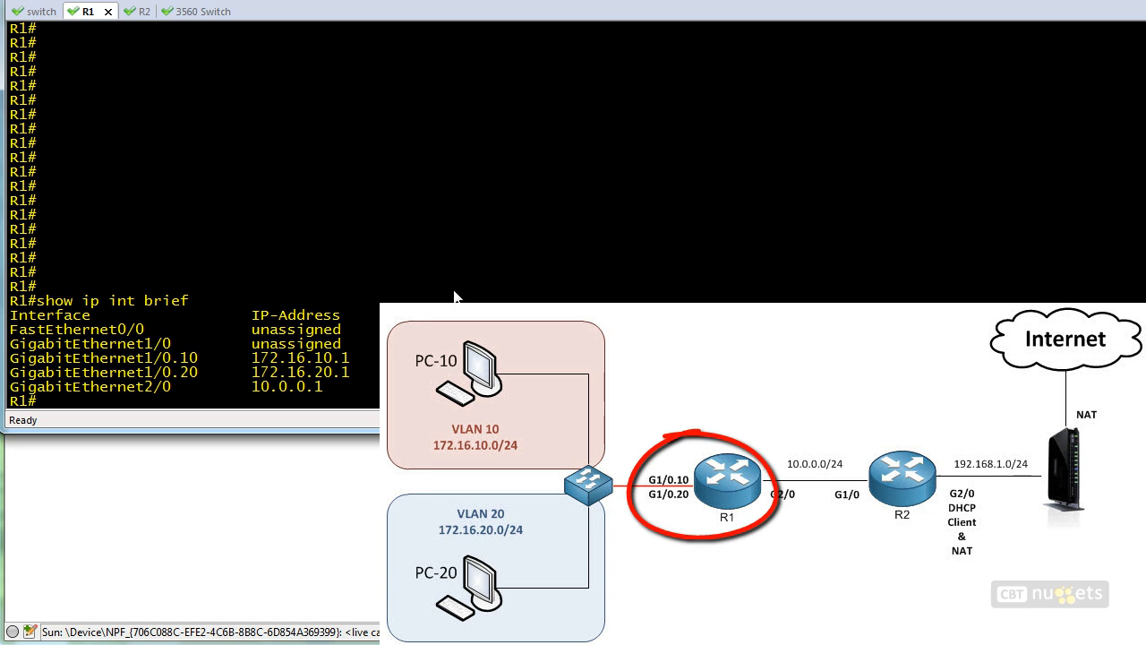
mouse_move(267, 369)
mouse_down()
mouse_move(369, 369)
mouse_move(289, 350)
mouse_move(269, 368)
mouse_up()
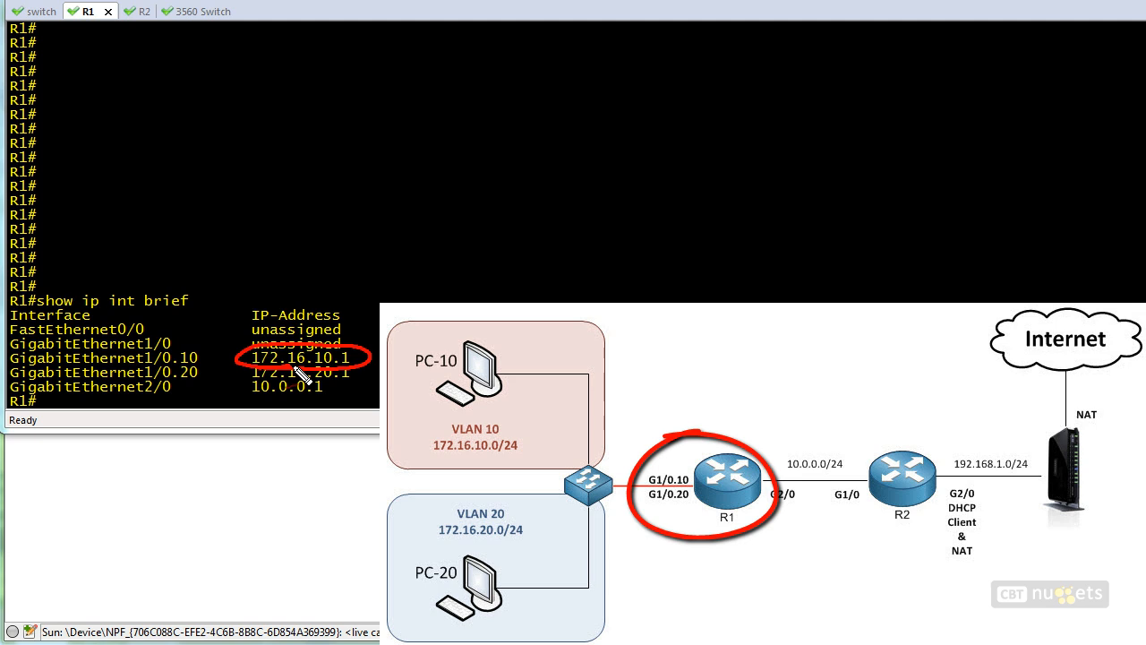
key(Escape)
Step: Enter configuration mode on R1, shut down interface g 1/0 and bring it back up with "no shut"
text(conf t)
key(Return)
text(int )
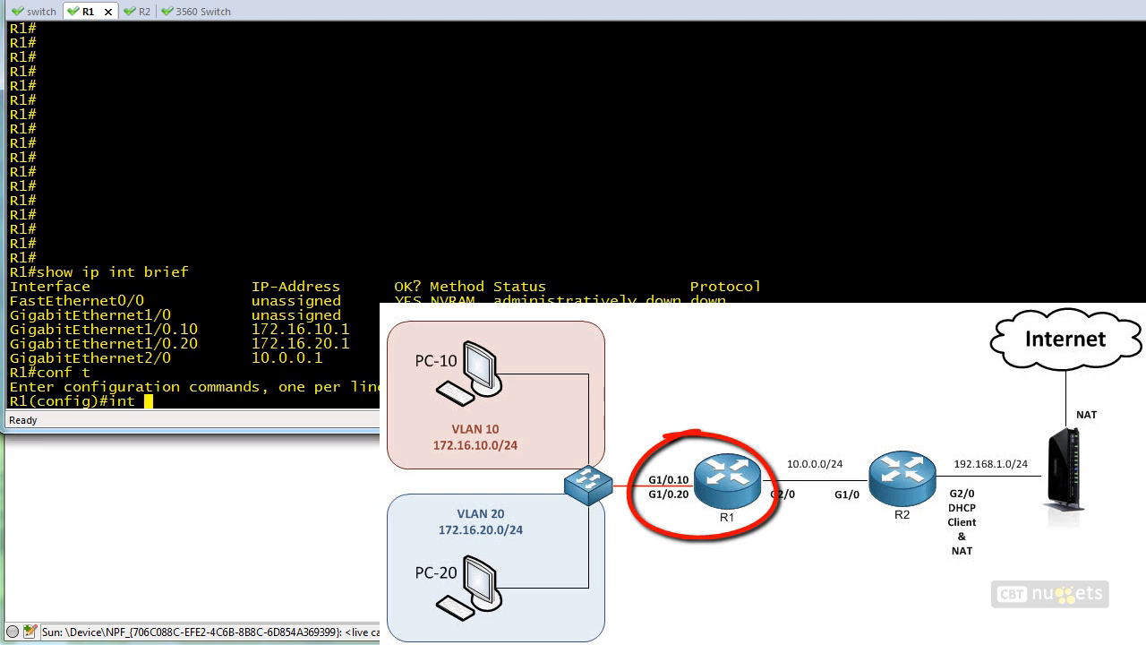
text(g 1/0)
key(Return)
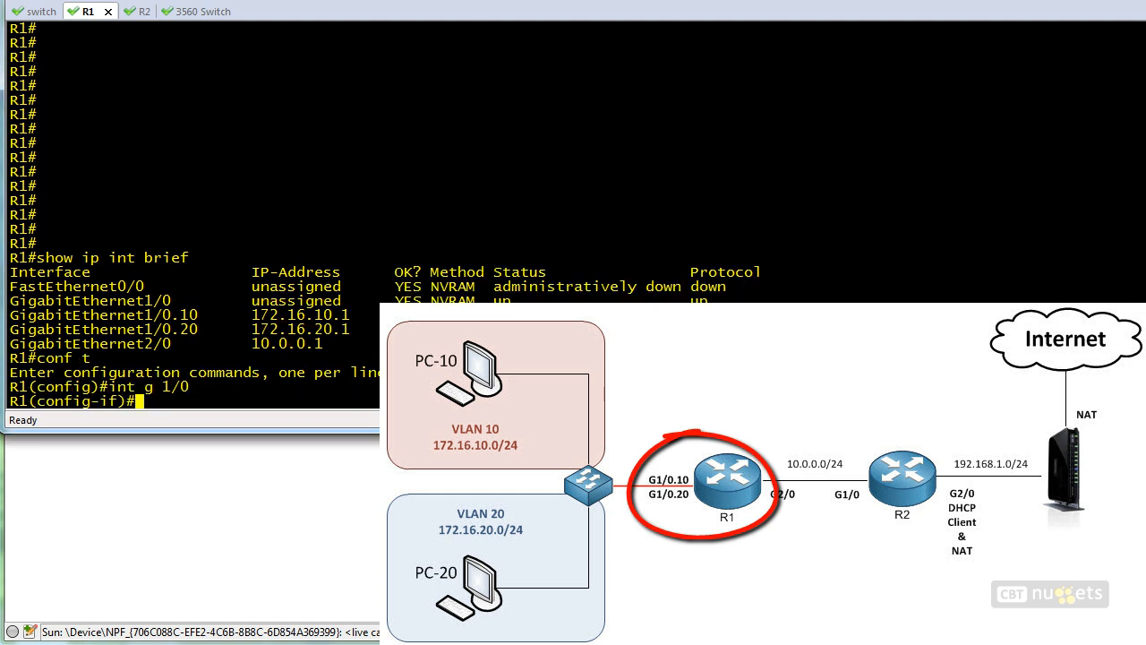
text(shut)
key(Return)
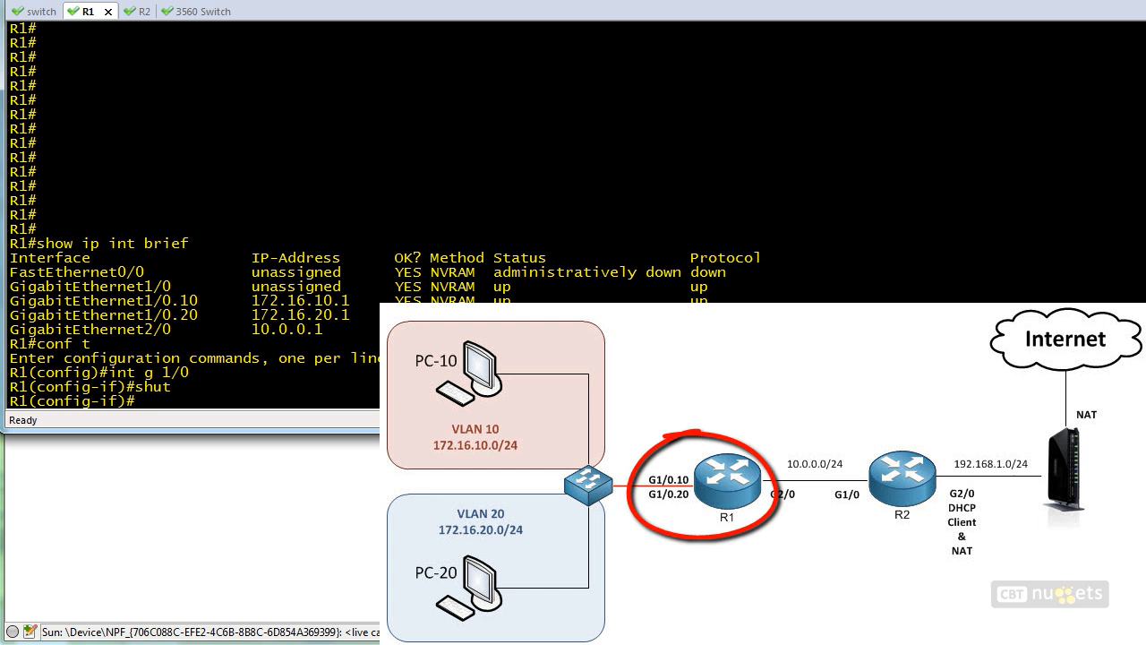
text(no shut)
key(Return)
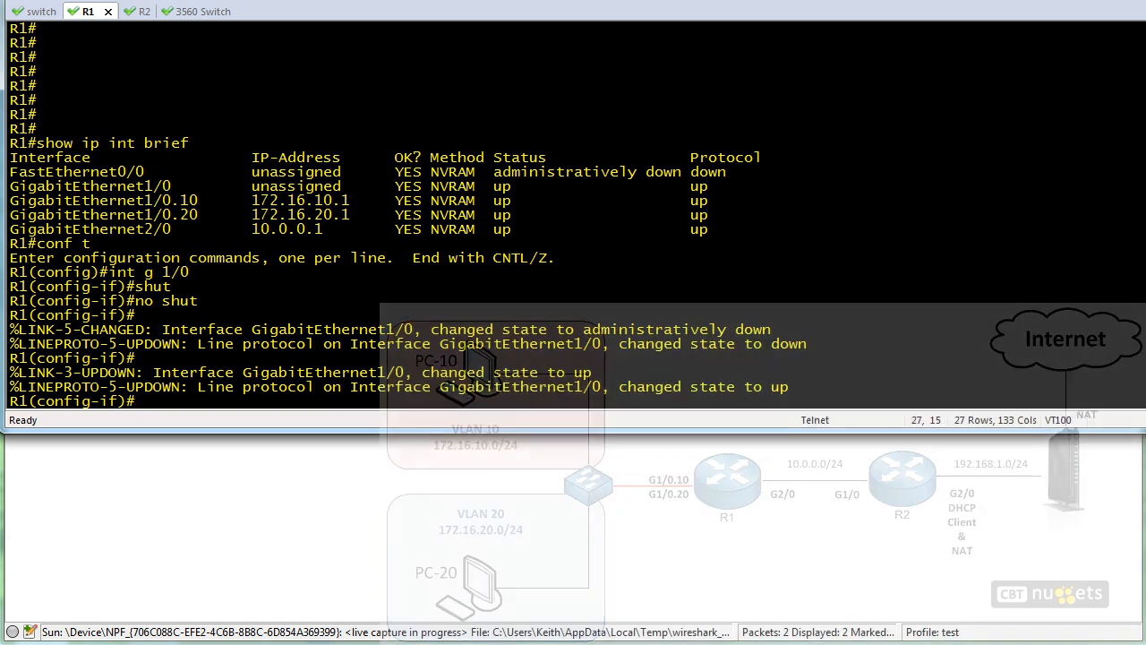
Step: Return to the Wireshark capture and examine the destination and protocol of the captured packets
click(892, 546)
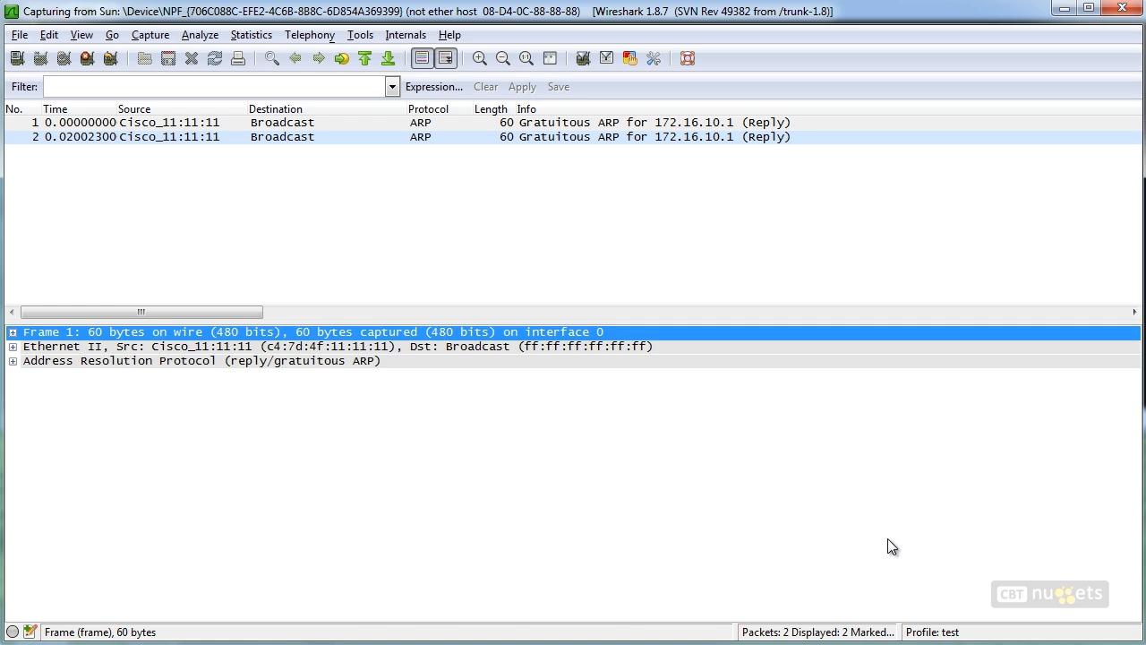
key(ctrl+2)
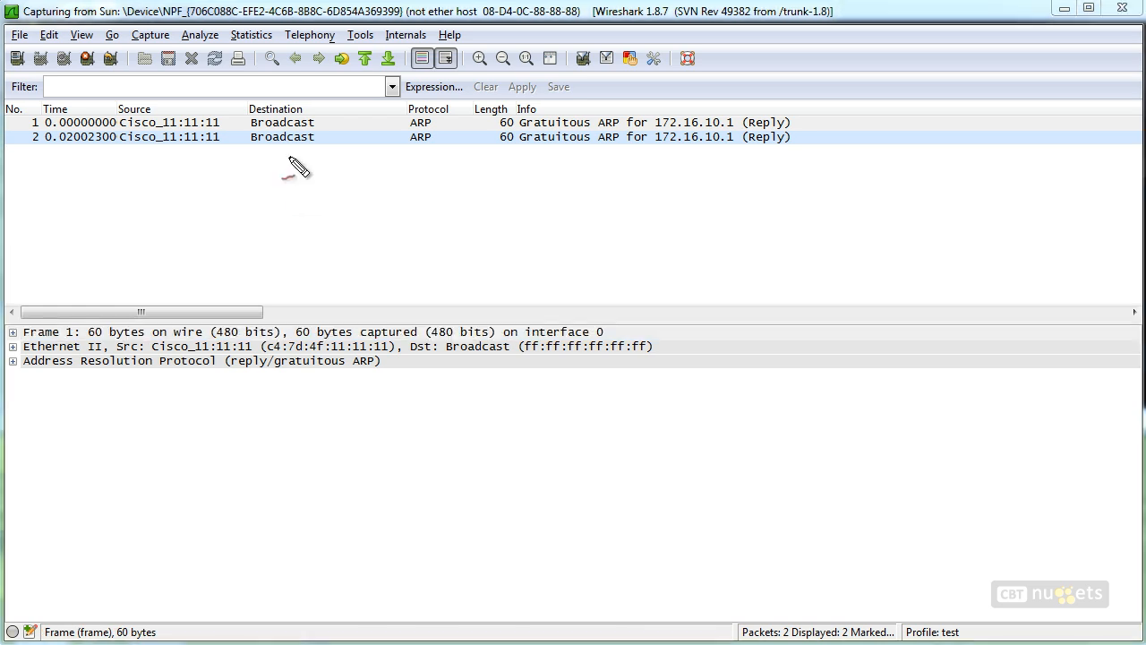
drag(410, 152, 430, 154)
drag(288, 159, 307, 159)
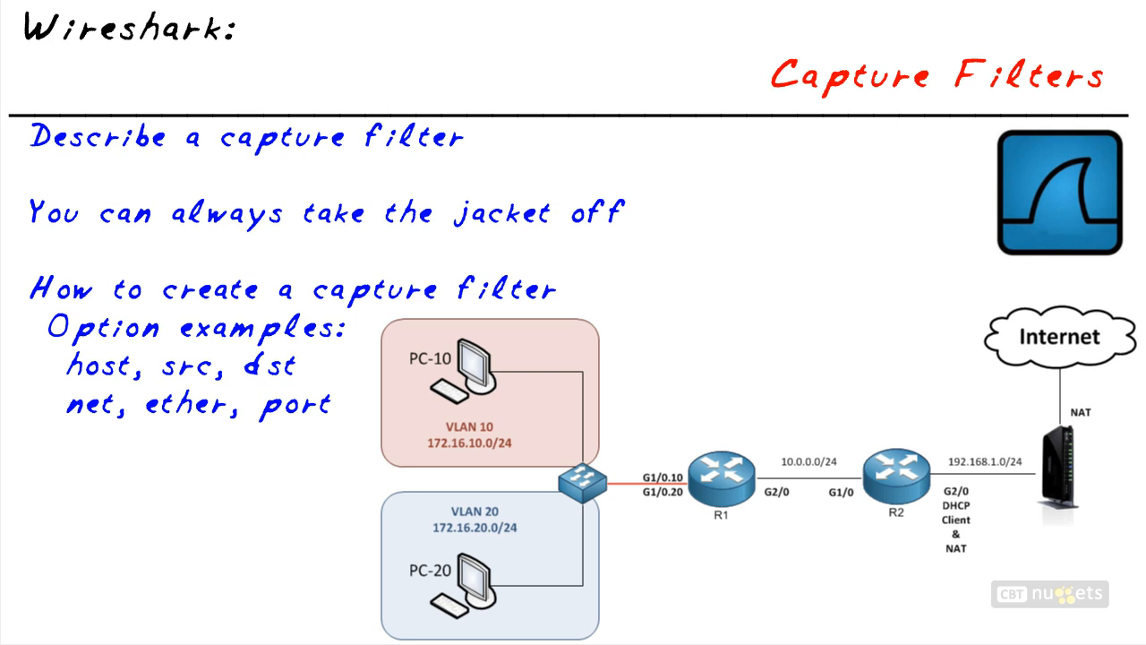
Step: Place the WordPad notes "practice for capture filters.txt" over the Capture Filters slide to review the practice filter examples
drag(311, 282, 909, 139)
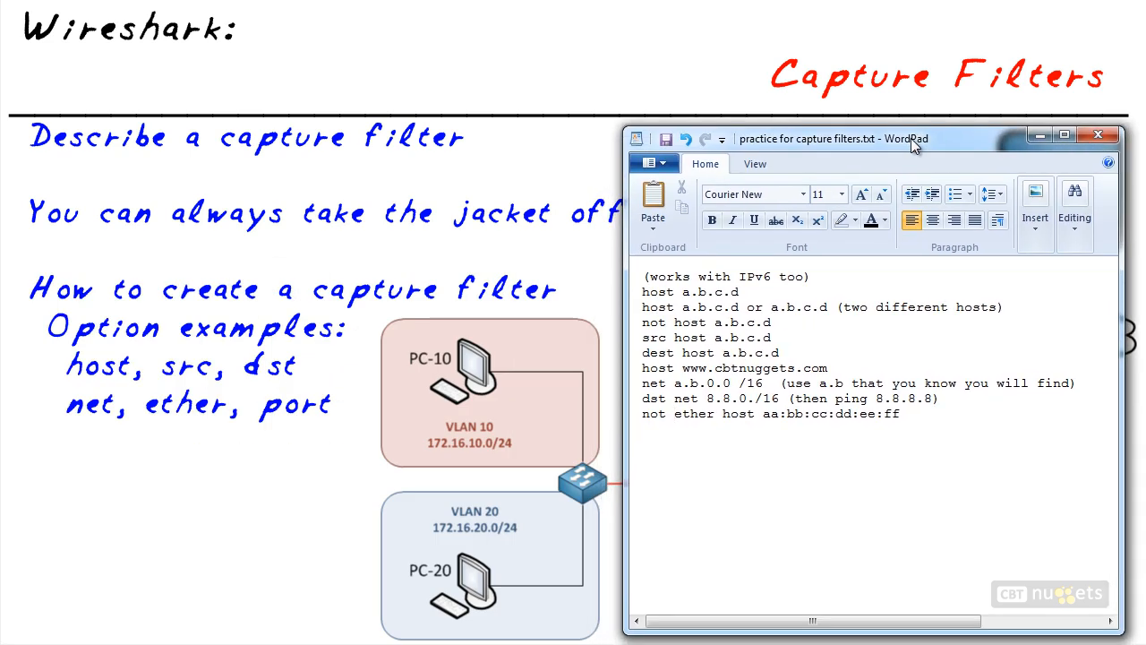